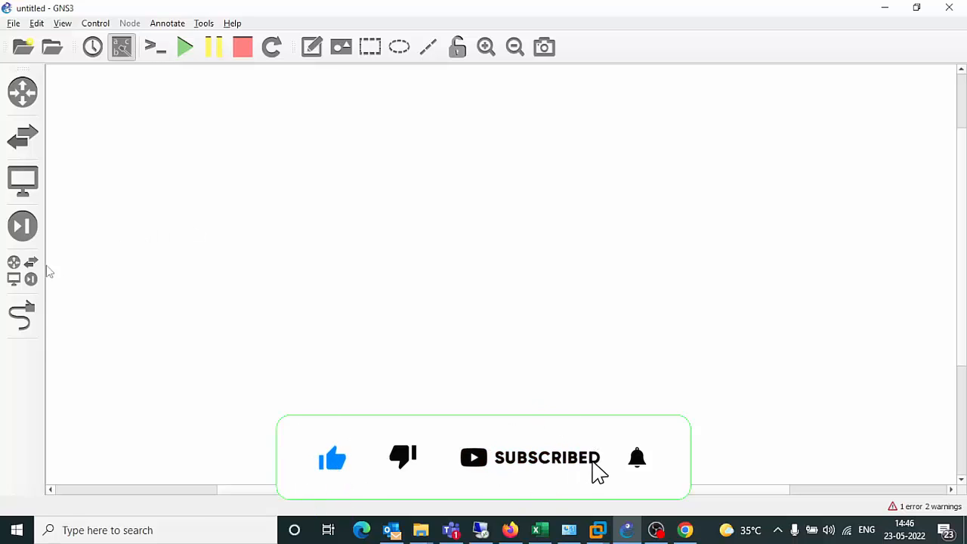
Browse the full device template list with FortiGate 7.0.3 and IOSvL2, then hide it.
left_click(17, 275)
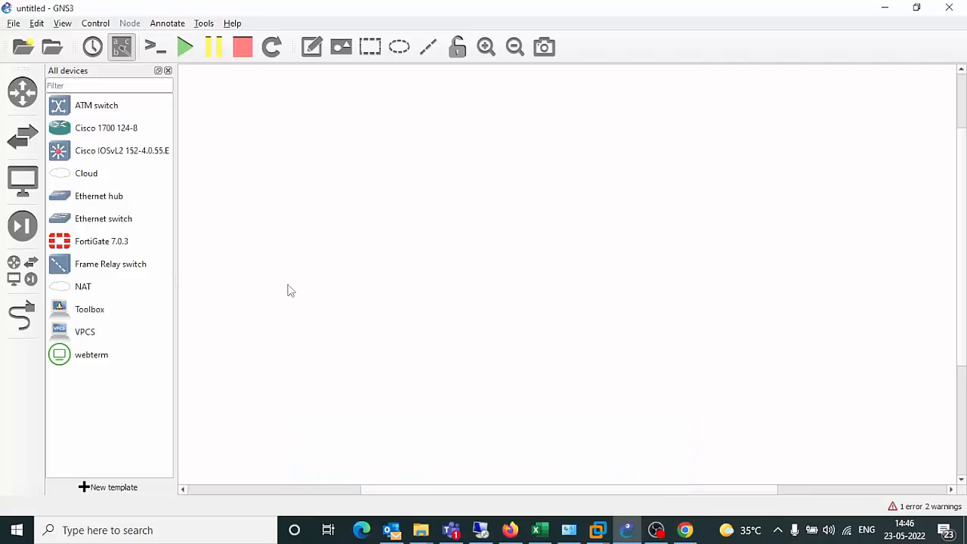
left_click(166, 70)
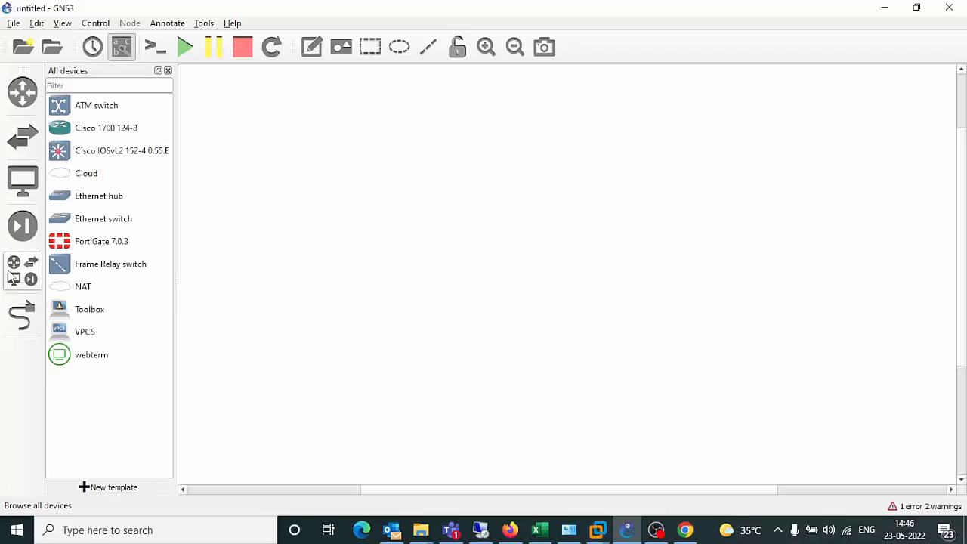
Place a FortiGate 7.0.3 firewall with a Cisco IOSvL2 switch beneath it on the canvas.
left_click_drag(105, 247, 479, 211)
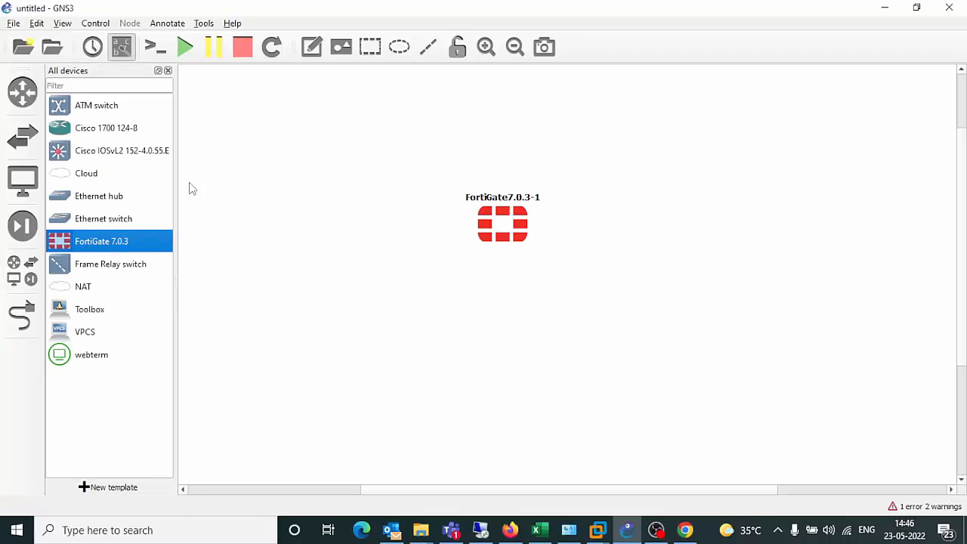
left_click_drag(94, 154, 503, 382)
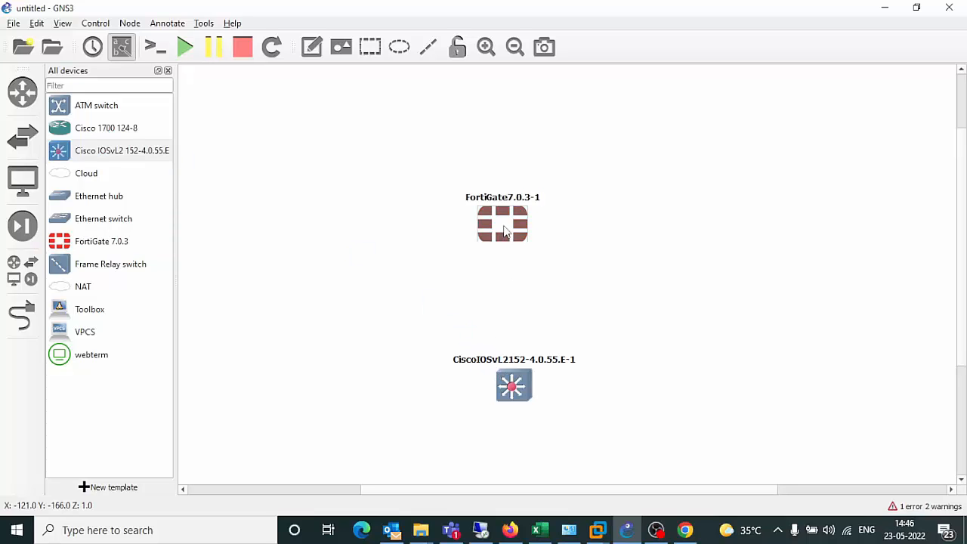
left_click_drag(506, 237, 461, 232)
left_click_drag(514, 375, 457, 366)
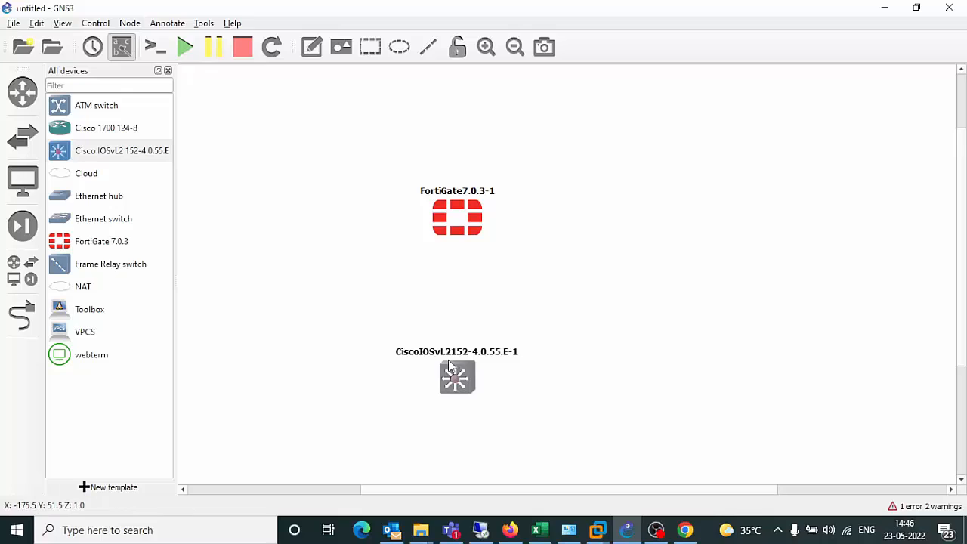
Start all devices and move the switch to the right of the firewall.
left_click_drag(335, 149, 545, 431)
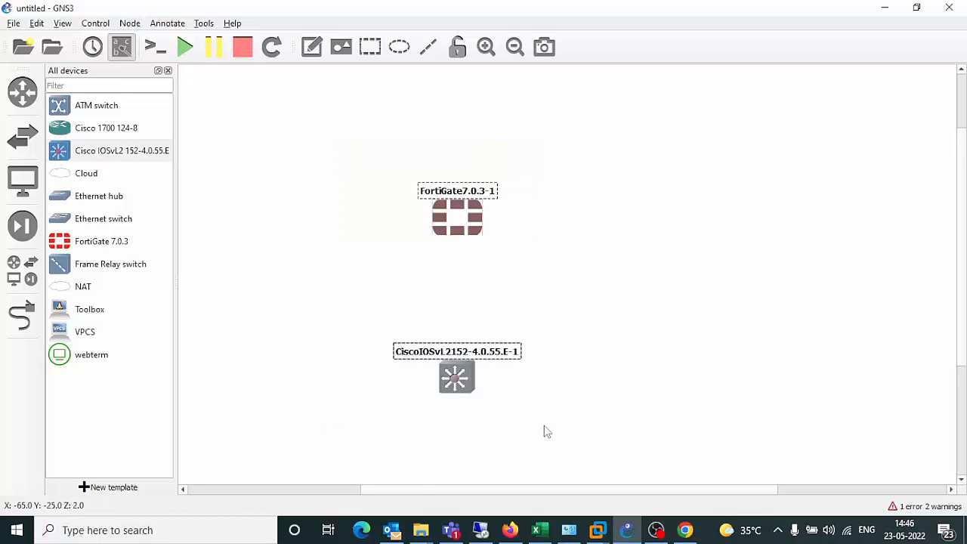
left_click(185, 47)
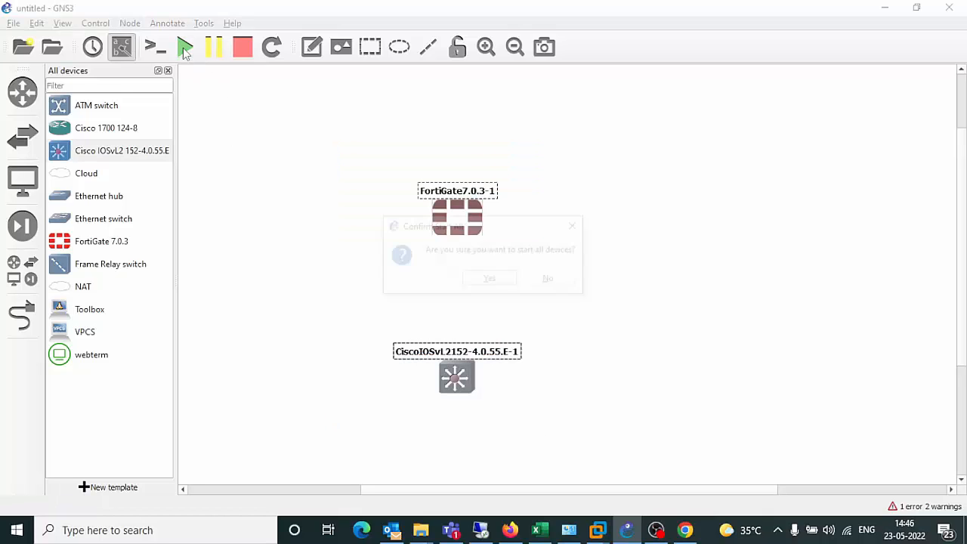
left_click(491, 281)
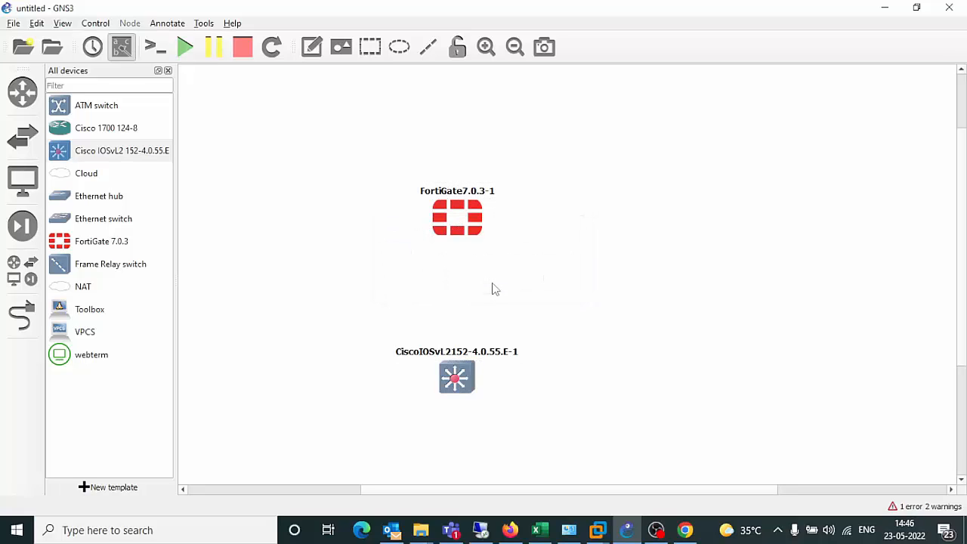
left_click_drag(464, 367, 622, 208)
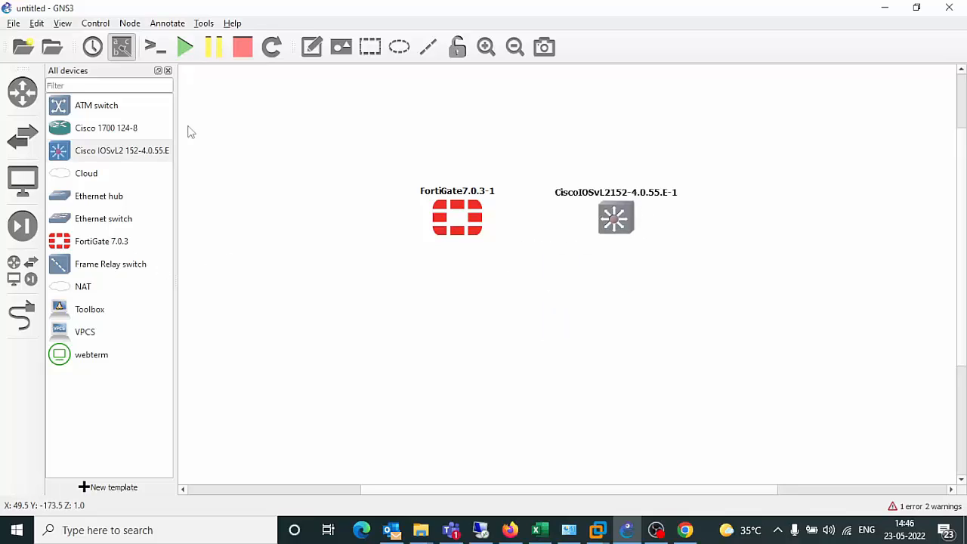
left_click(168, 71)
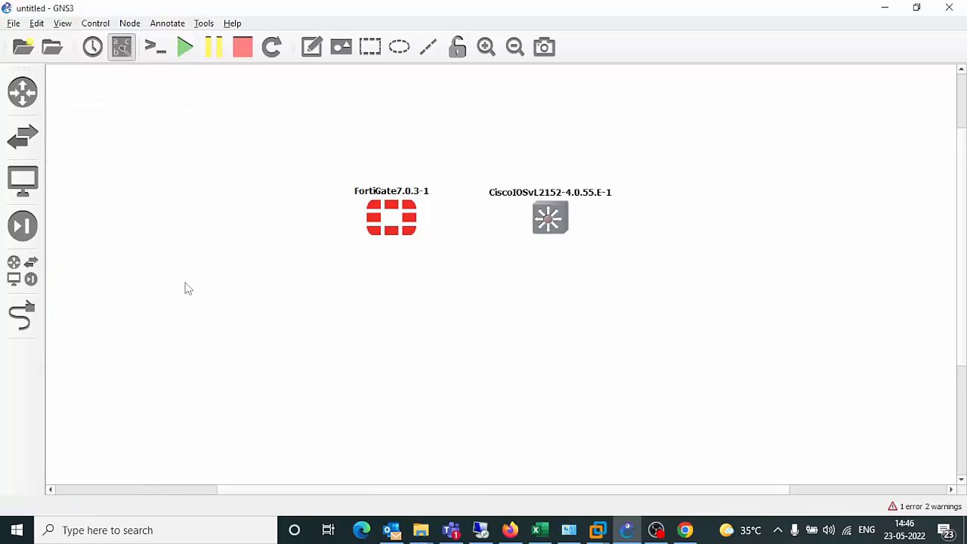
Link FortiGate Port2 to switch port Gi0/0.
left_click(24, 318)
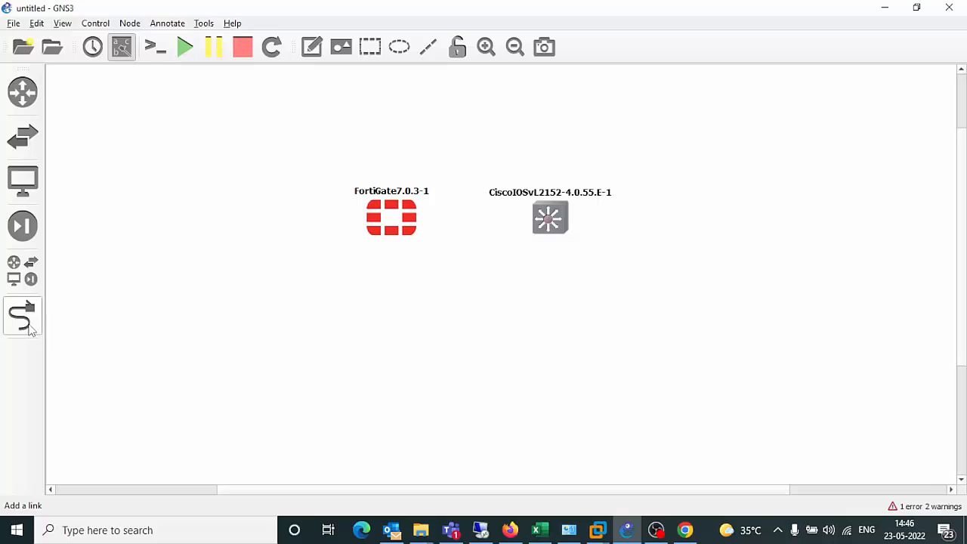
left_click(410, 219)
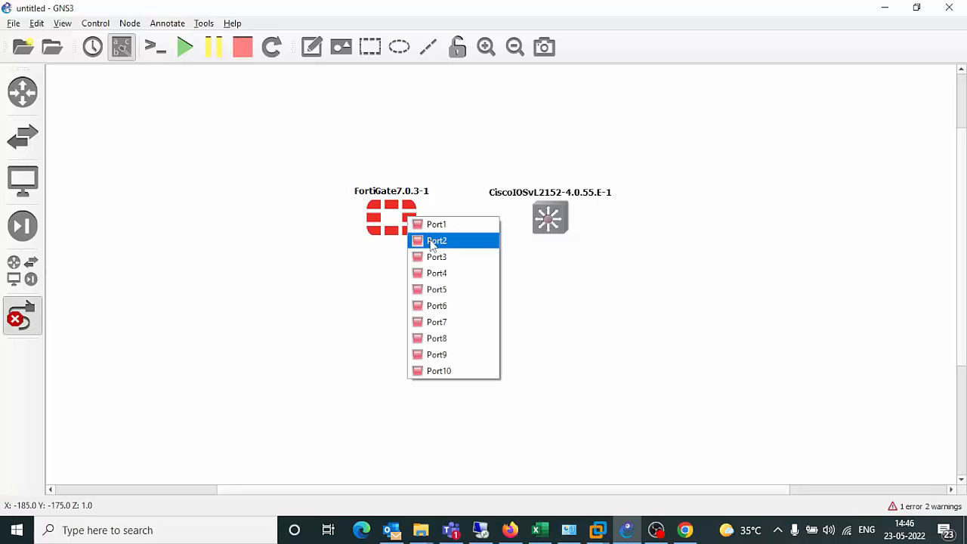
left_click(431, 240)
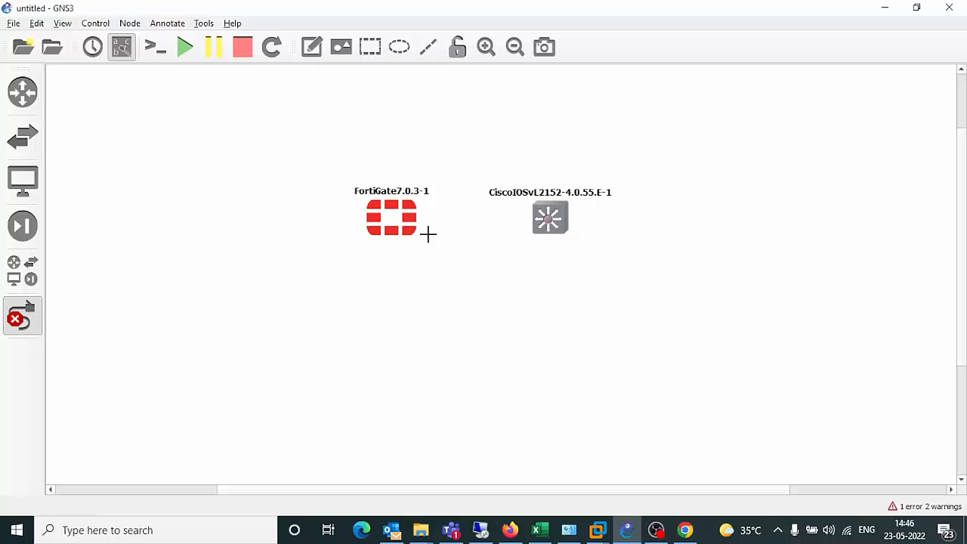
left_click(549, 218)
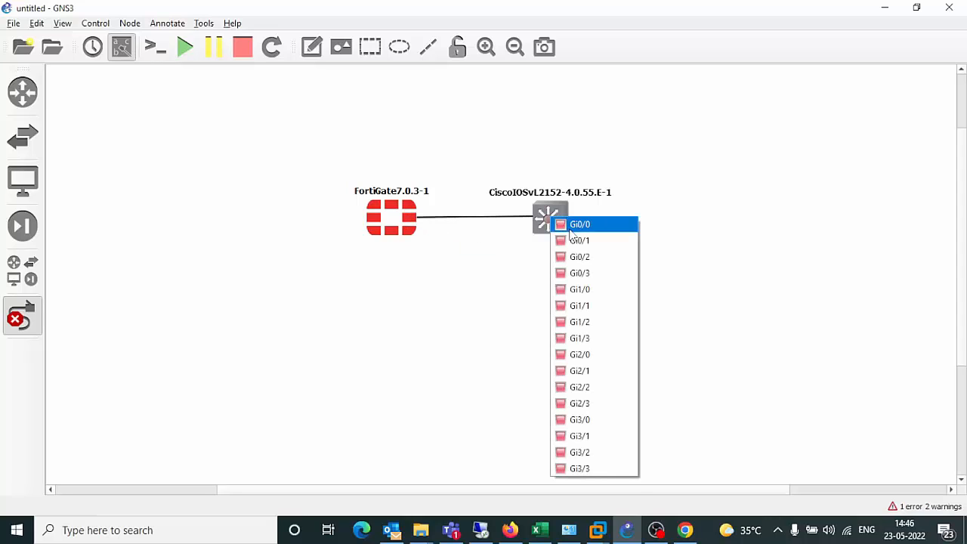
left_click(571, 224)
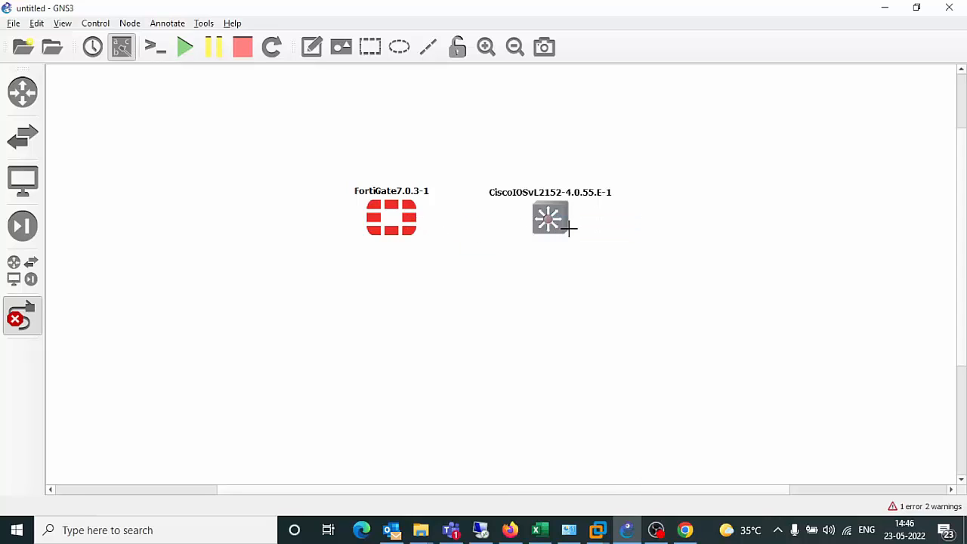
Link FortiGate Port3 to switch Gi0/1, leave link mode, and select the FortiGate.
left_click(407, 225)
left_click(437, 268)
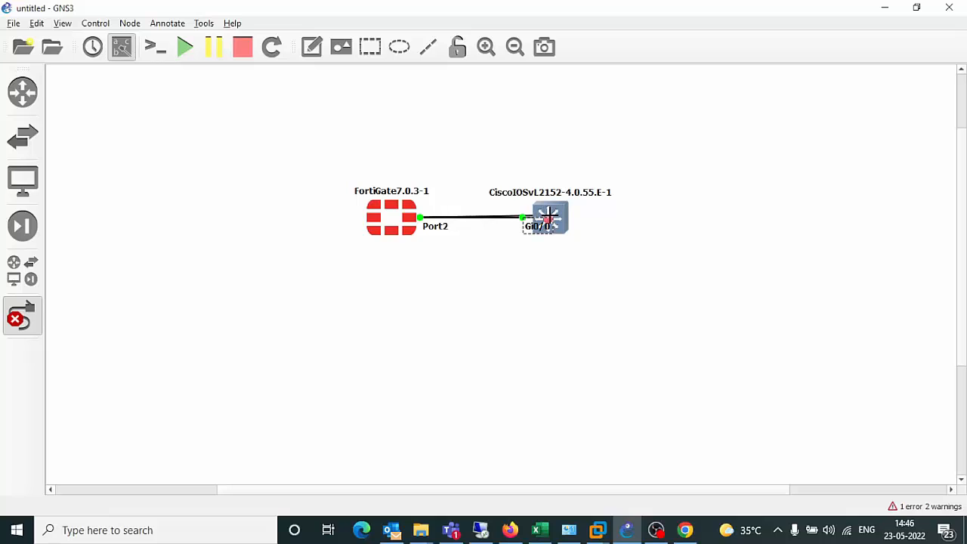
left_click(549, 218)
left_click(576, 240)
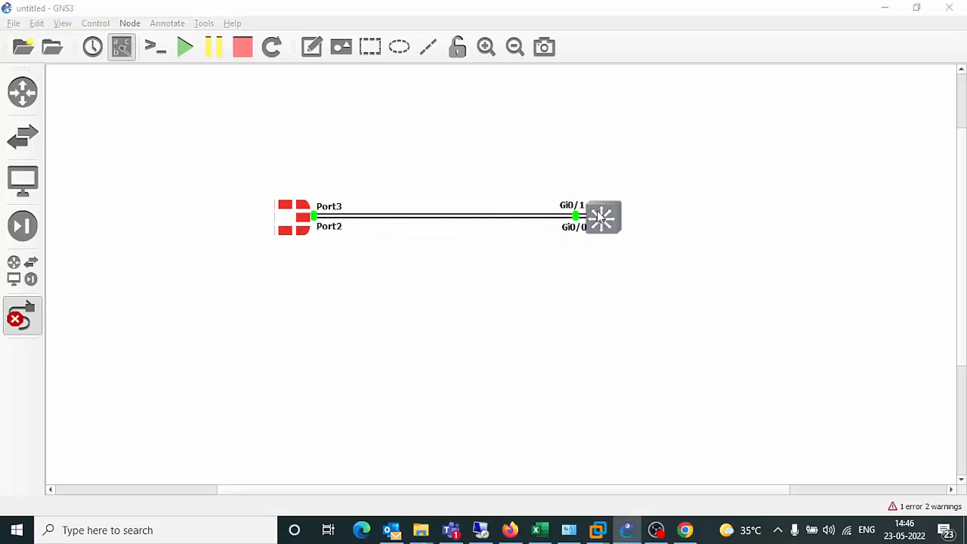
left_click(495, 324)
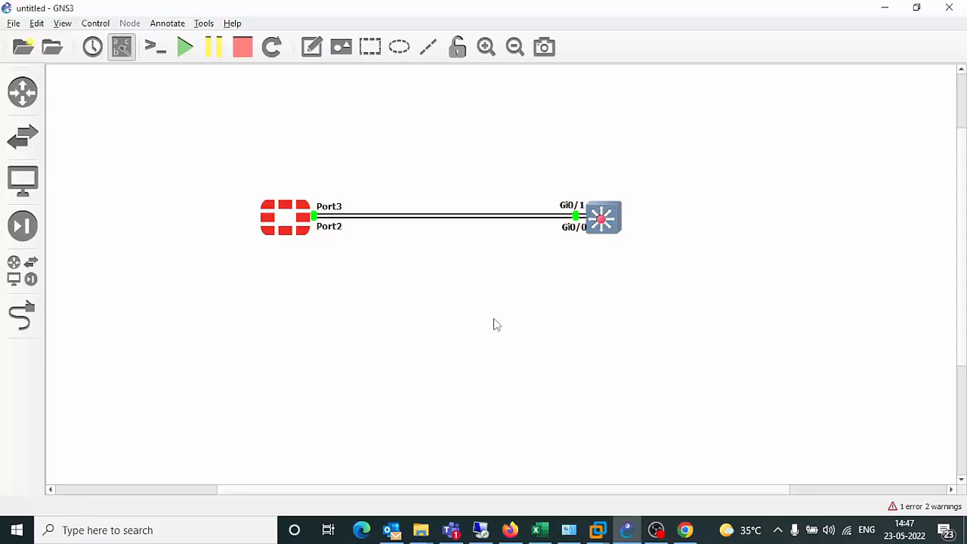
left_click_drag(182, 126, 674, 340)
left_click(675, 339)
left_click(303, 223)
Dismiss the FortiGate's context menu and reopen the All devices template list.
left_click(267, 218)
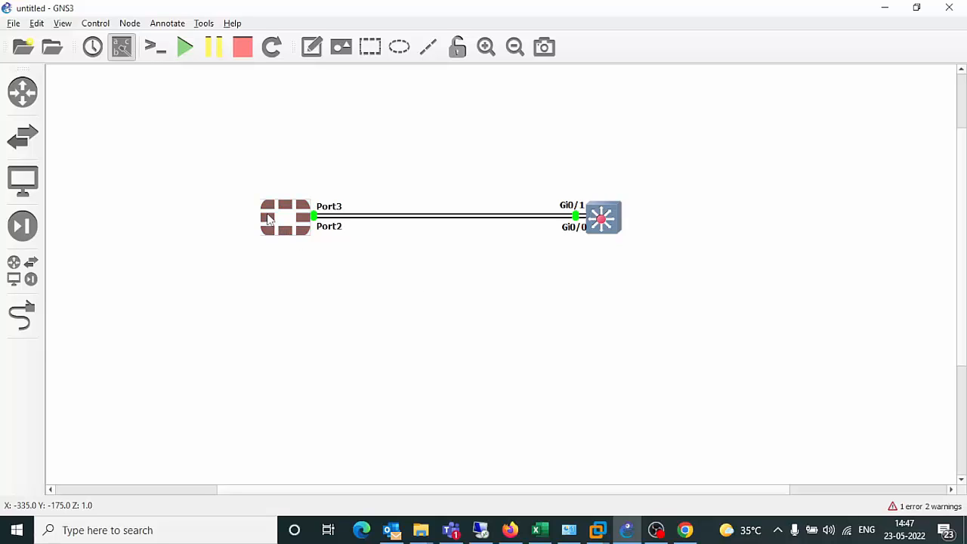
right_click(272, 218)
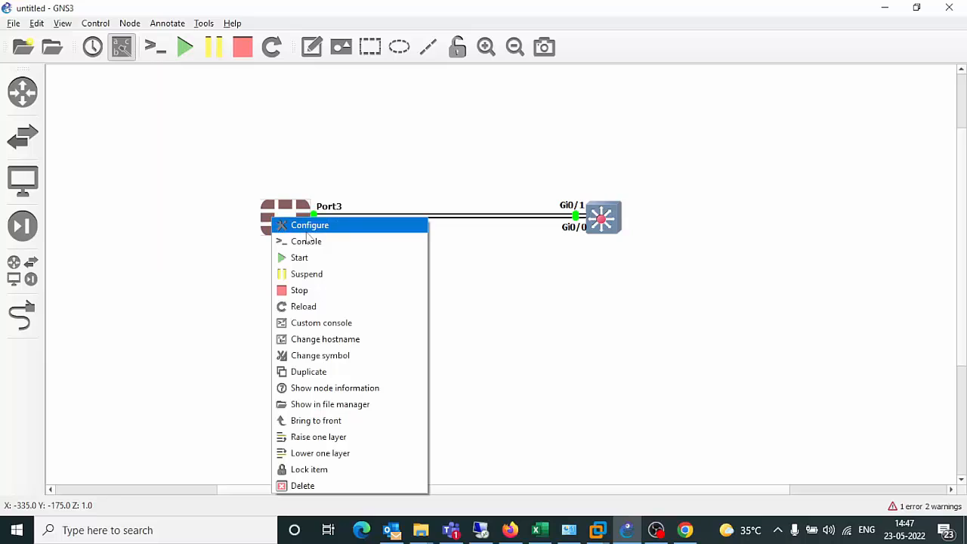
left_click(205, 186)
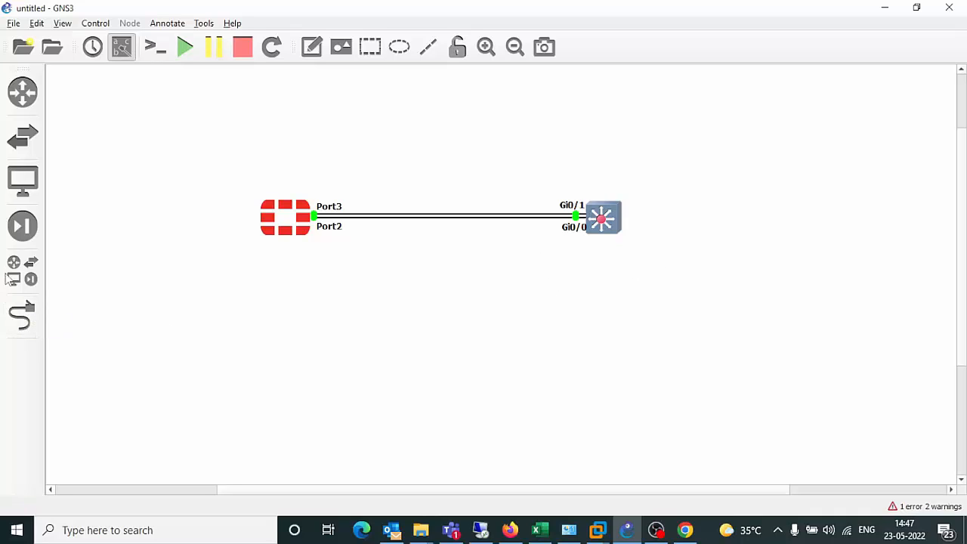
left_click(14, 278)
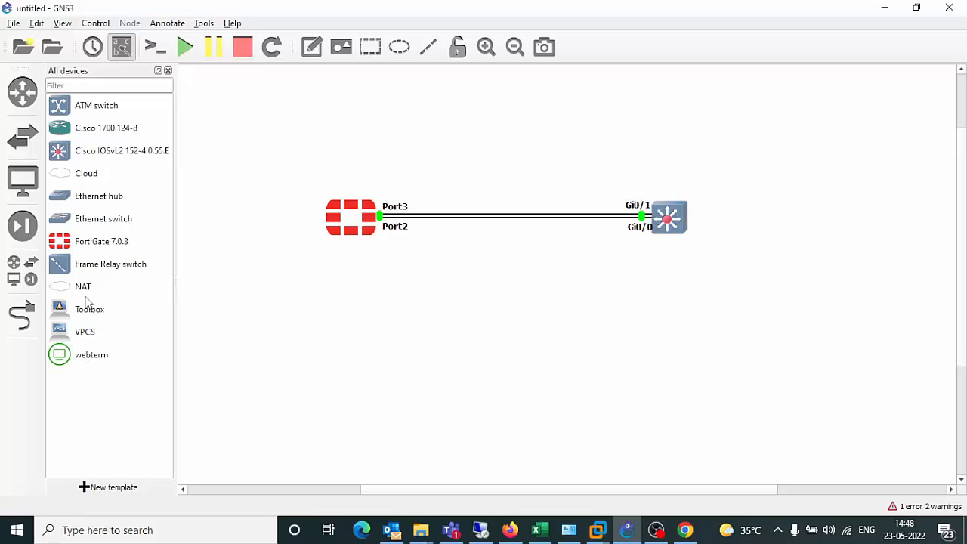
Add a NAT cloud on the local server and position NAT1 at the upper left.
left_click_drag(85, 293, 229, 118)
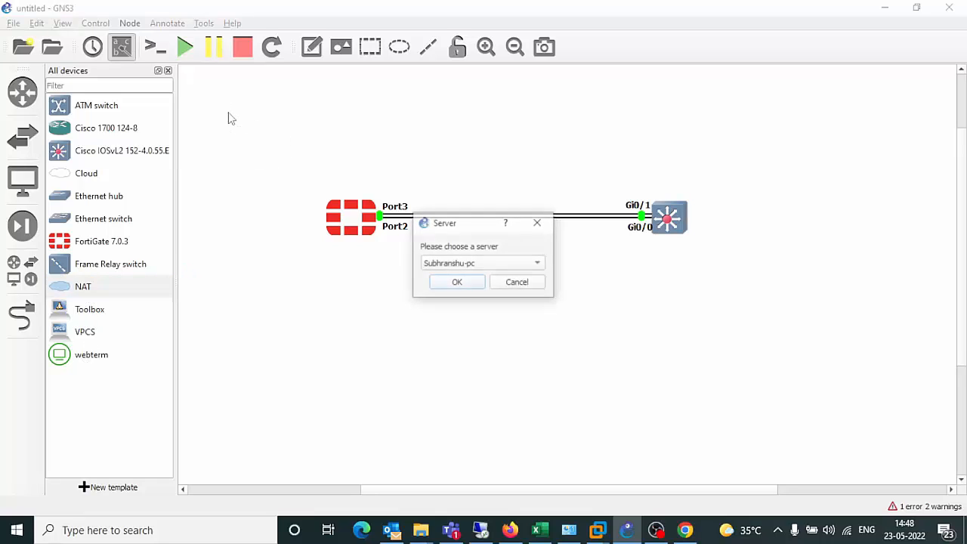
left_click(462, 287)
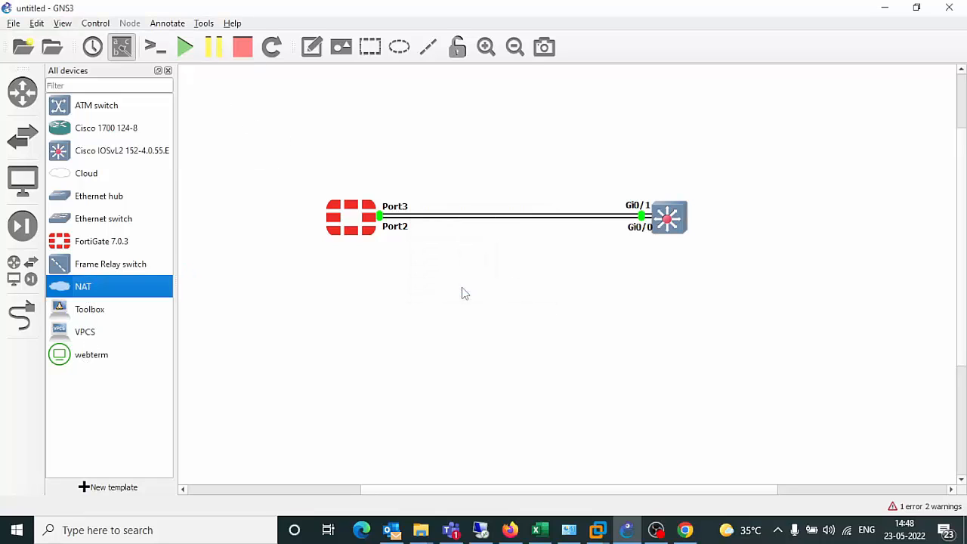
left_click(169, 70)
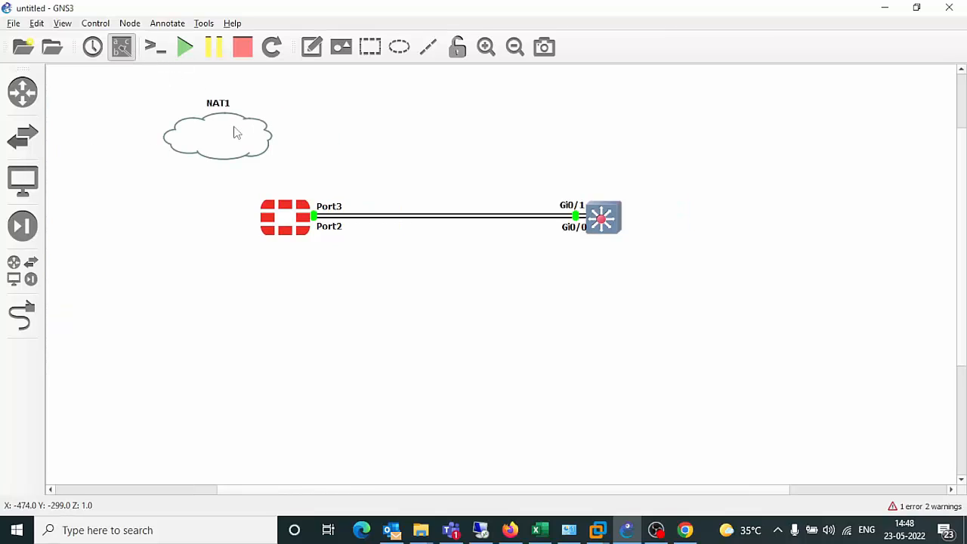
left_click_drag(222, 134, 121, 111)
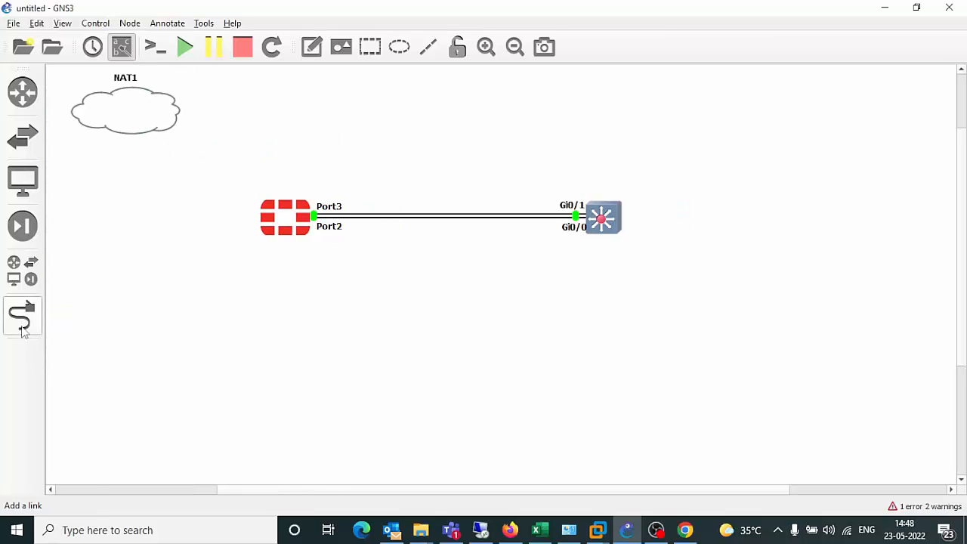
Link NAT1's nat0 to FortiGate Port1, then open the FortiGate's console.
left_click(22, 316)
left_click(127, 111)
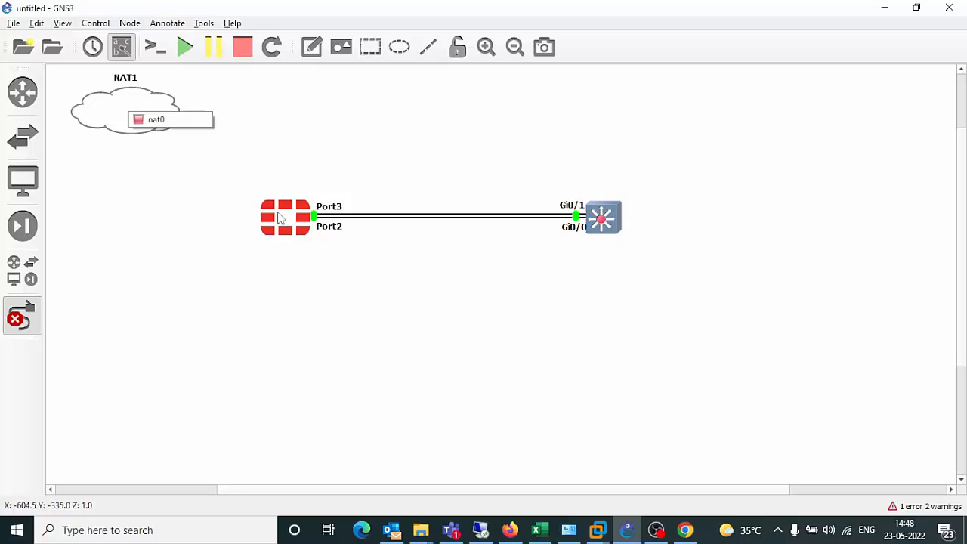
left_click(156, 115)
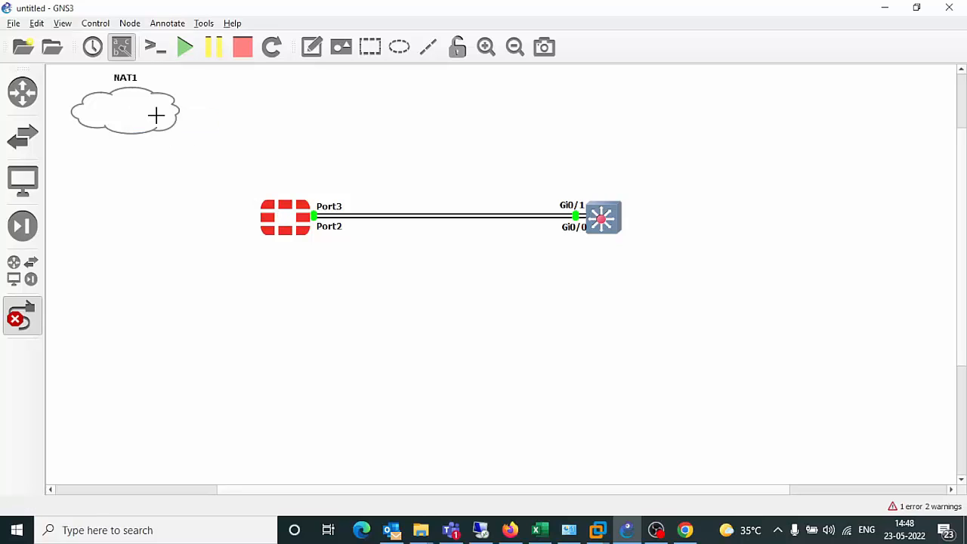
left_click(281, 220)
left_click(317, 228)
left_click(14, 323)
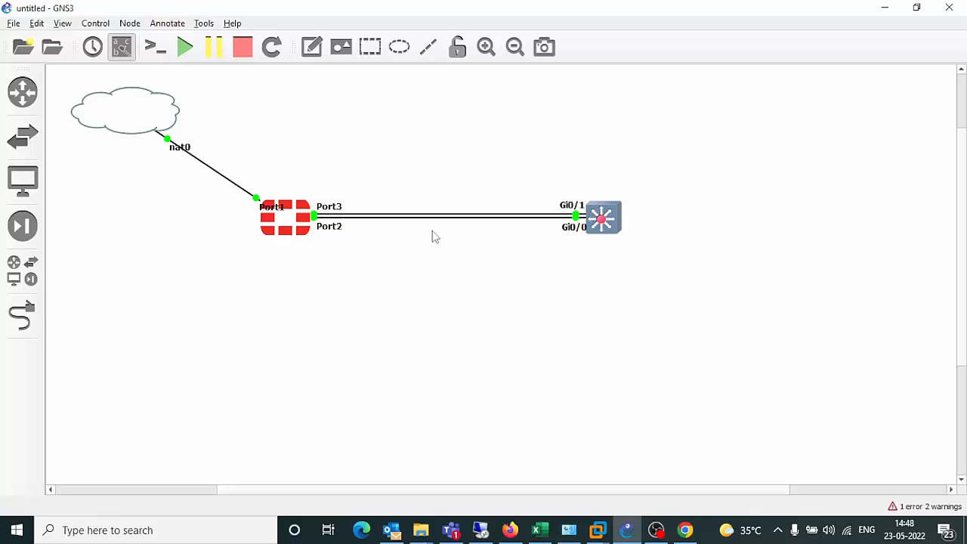
right_click(299, 215)
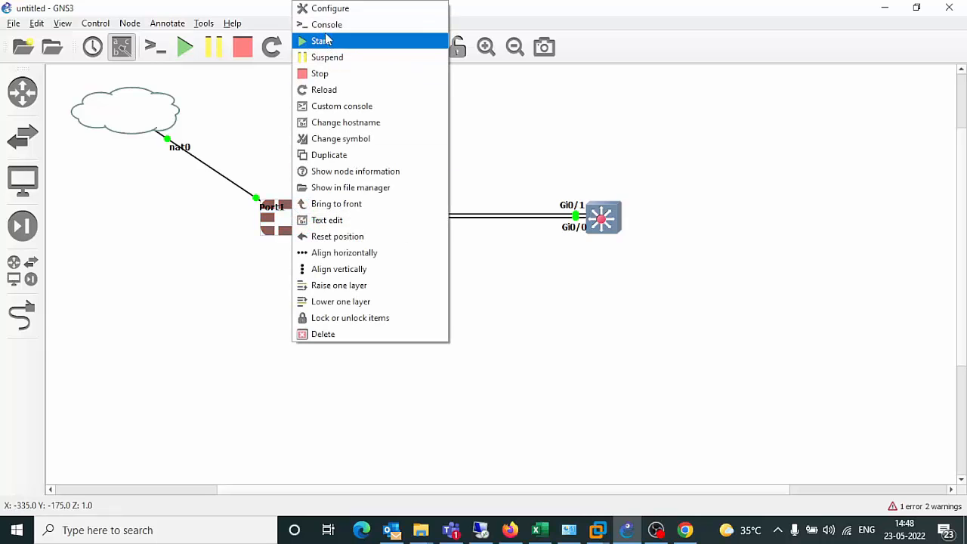
left_click(333, 24)
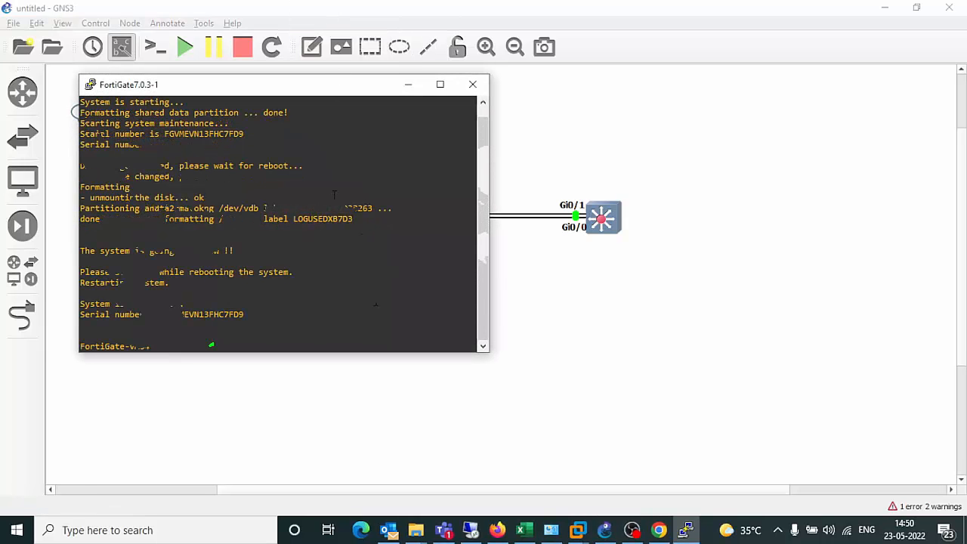
Log in to the FortiGate console as admin and set a new admin password.
left_click_drag(335, 95, 570, 111)
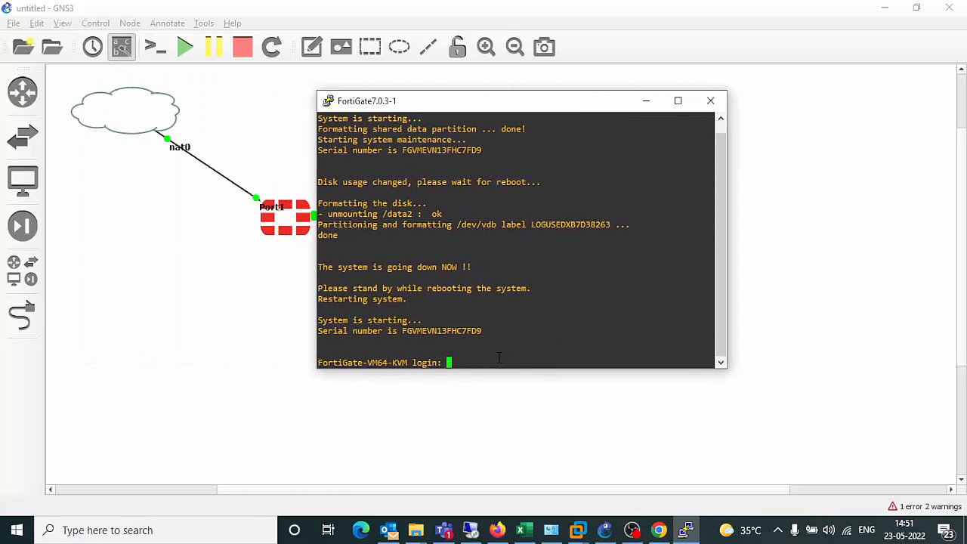
type("admin")
key("Return")
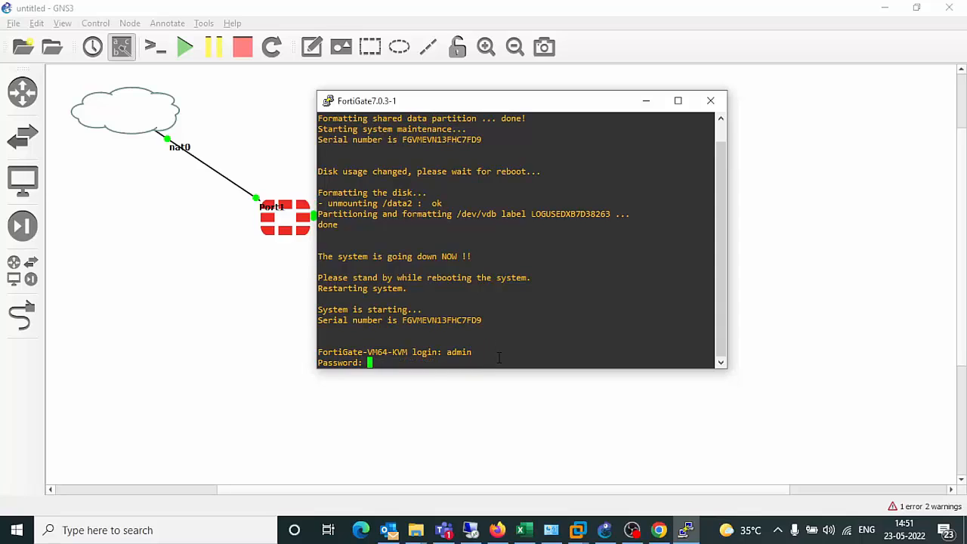
key("Return")
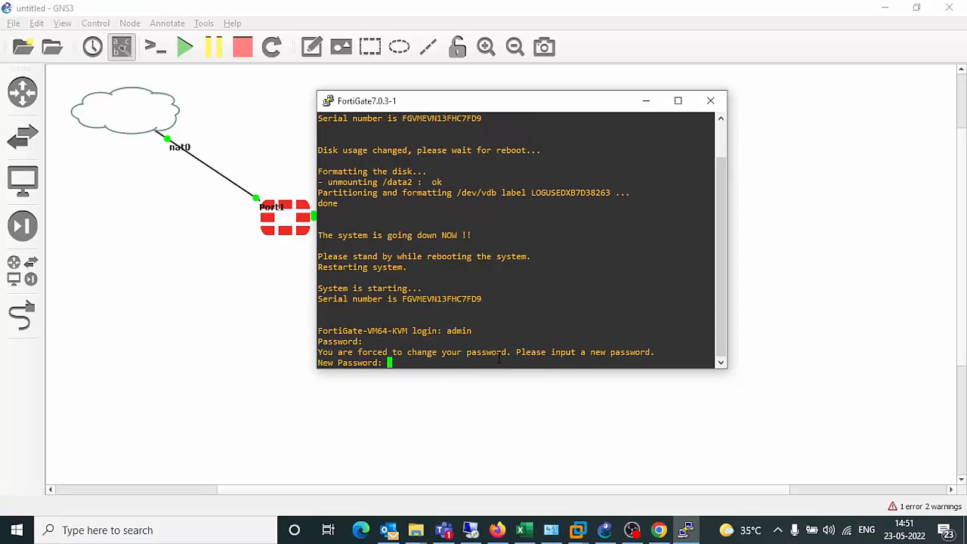
key("Return")
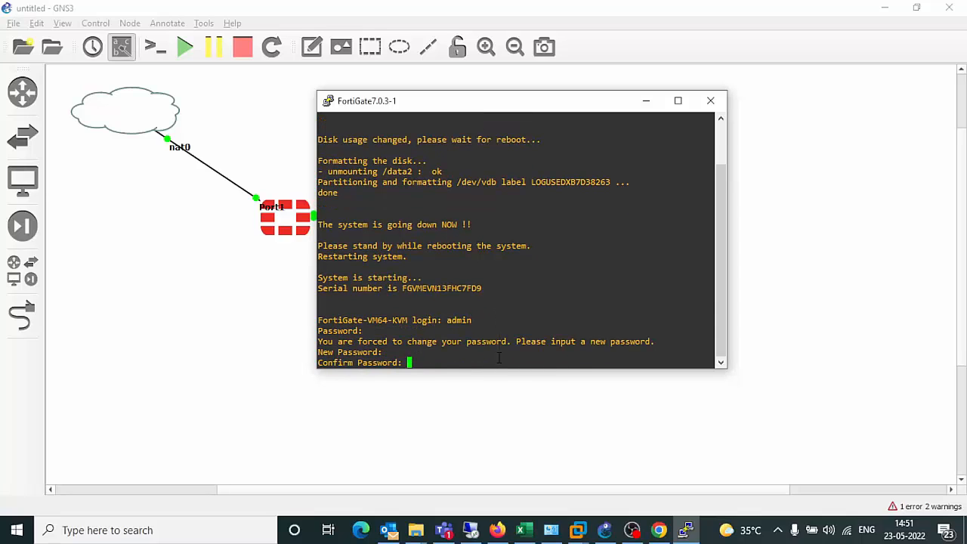
key("Return")
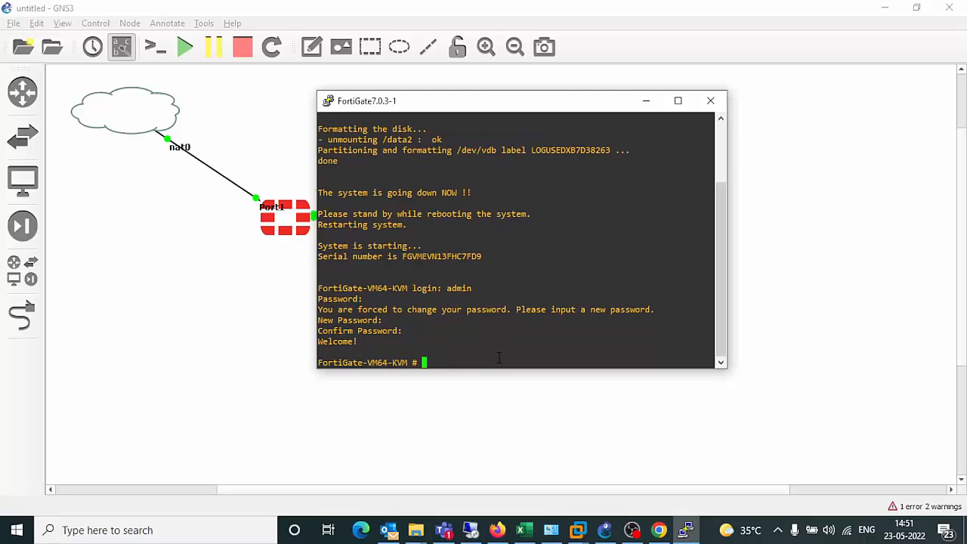
Maximize the console and run 'show system interface' to list the interfaces.
left_click(678, 100)
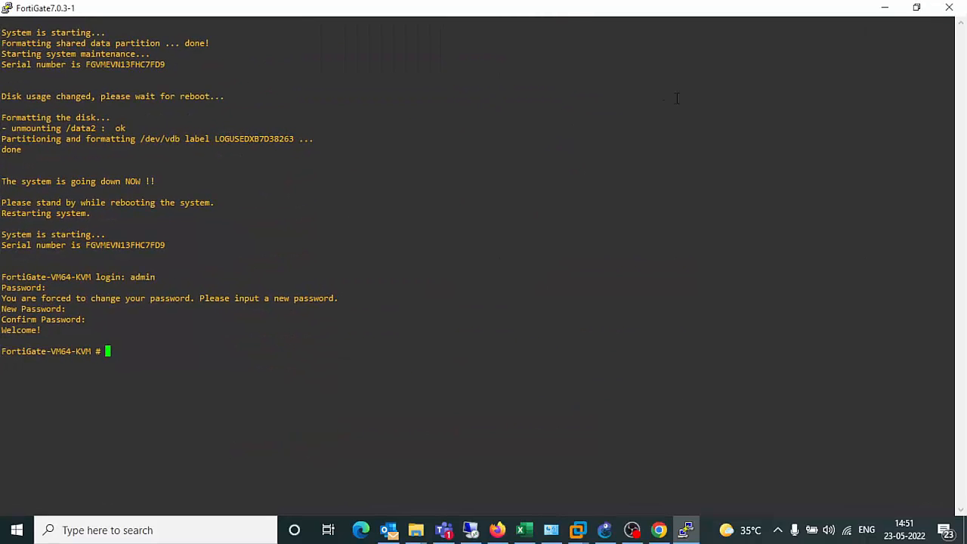
type("show system int")
key("Tab")
key("Return")
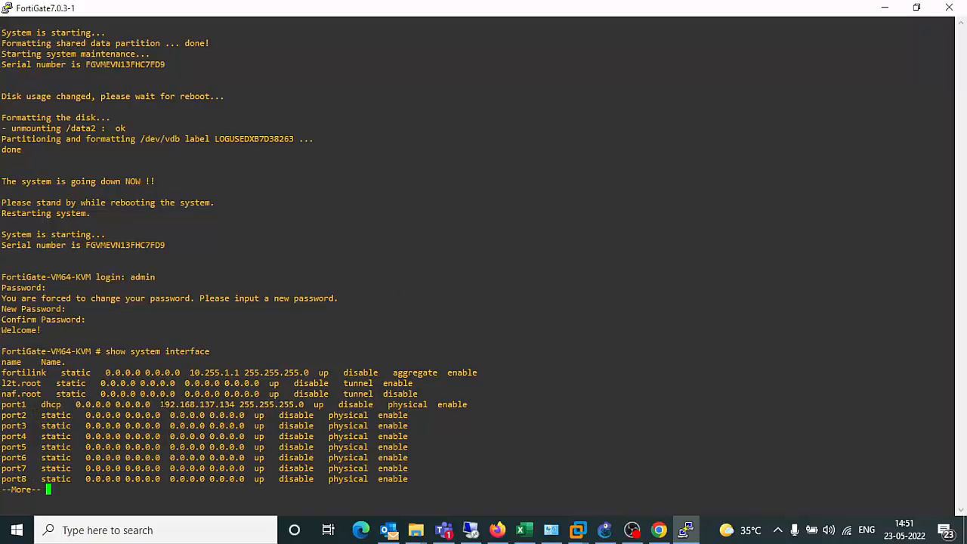
Note port1's address 192.168.137.134, quit the listing, and enter 'config system interface'.
left_click_drag(160, 404, 235, 404)
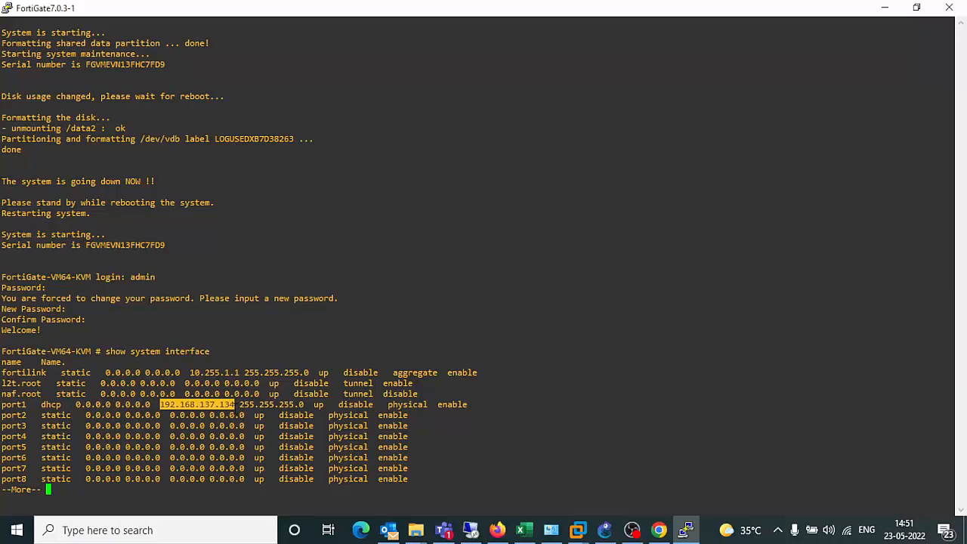
key("Return")
key("Return")
key("Return")
key("Return")
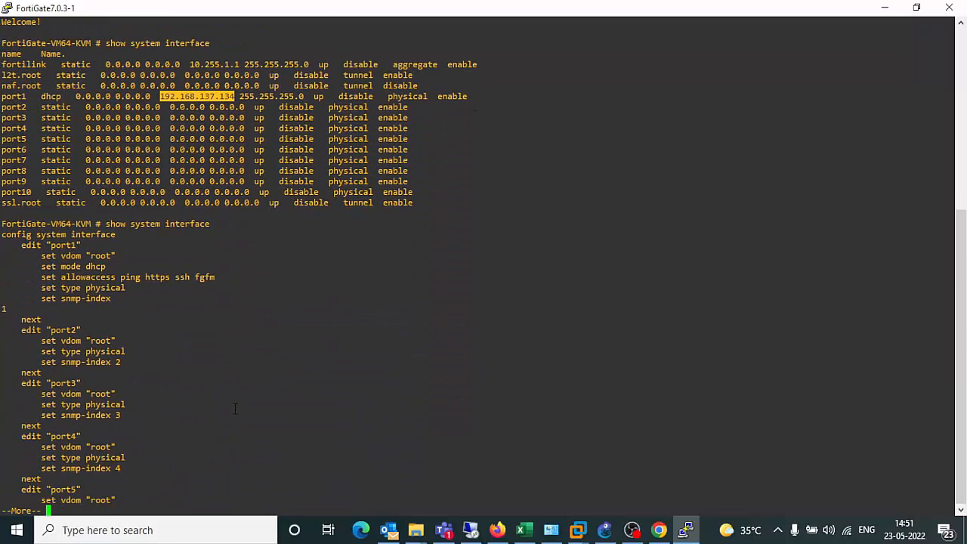
key("Return")
type("qc")
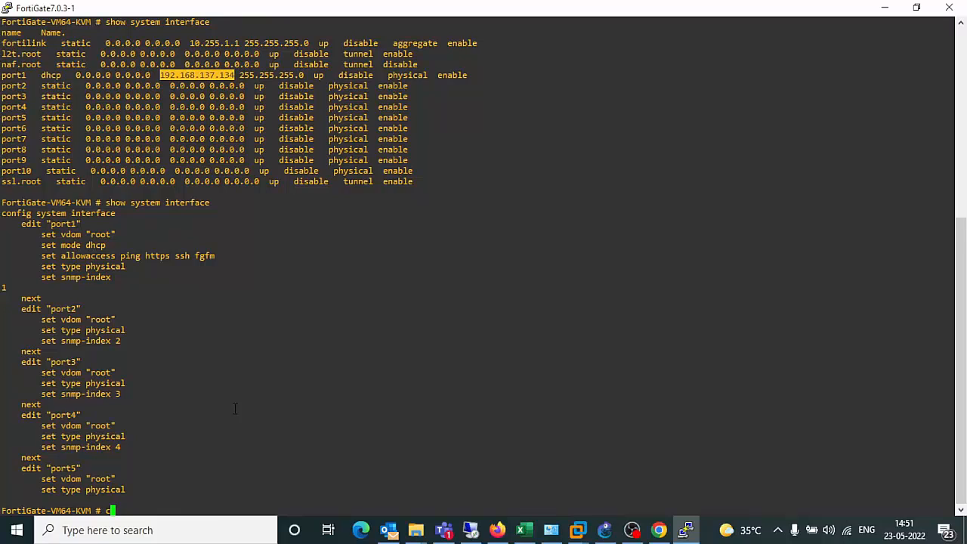
type("onfig system in")
type("terface")
key("Return")
Edit port1 and show its settings, including allowaccess ping https ssh fgfm.
type("e")
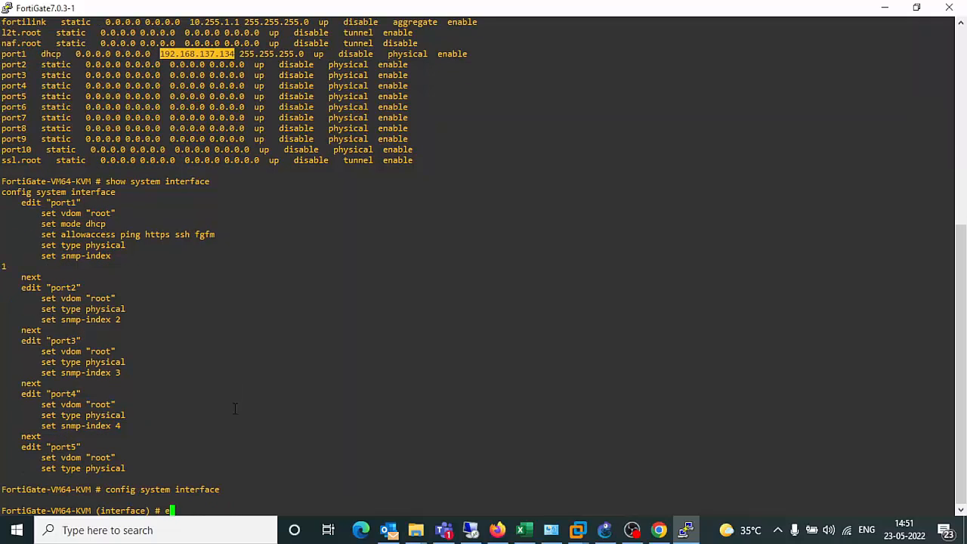
type("dit port1")
key("Return")
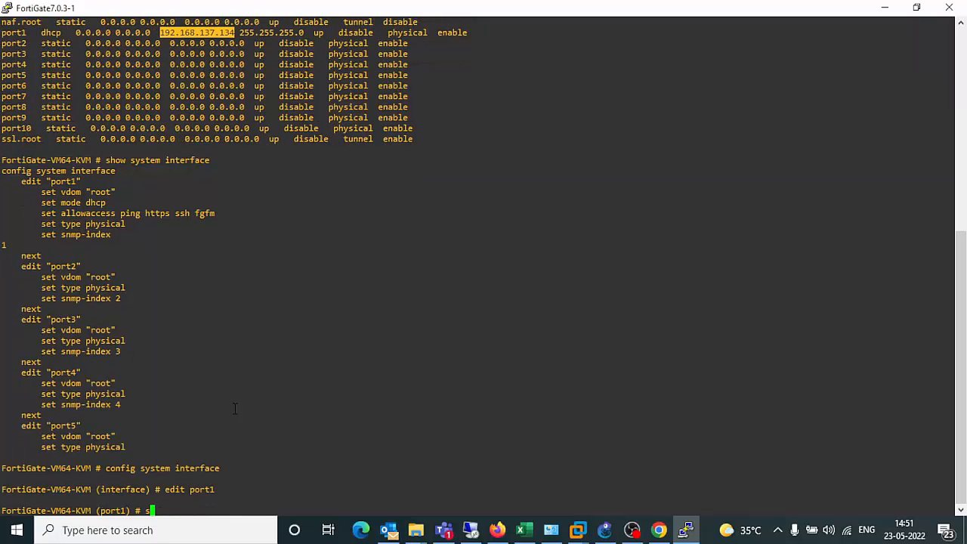
type("show")
key("Return")
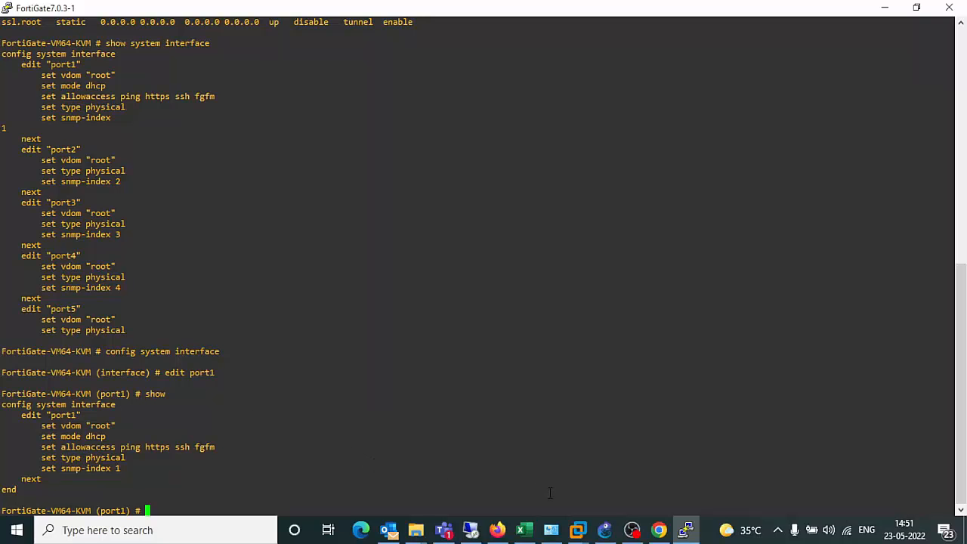
In Chrome, close the Google tab and change the login address from .133 to .134.
left_click(659, 530)
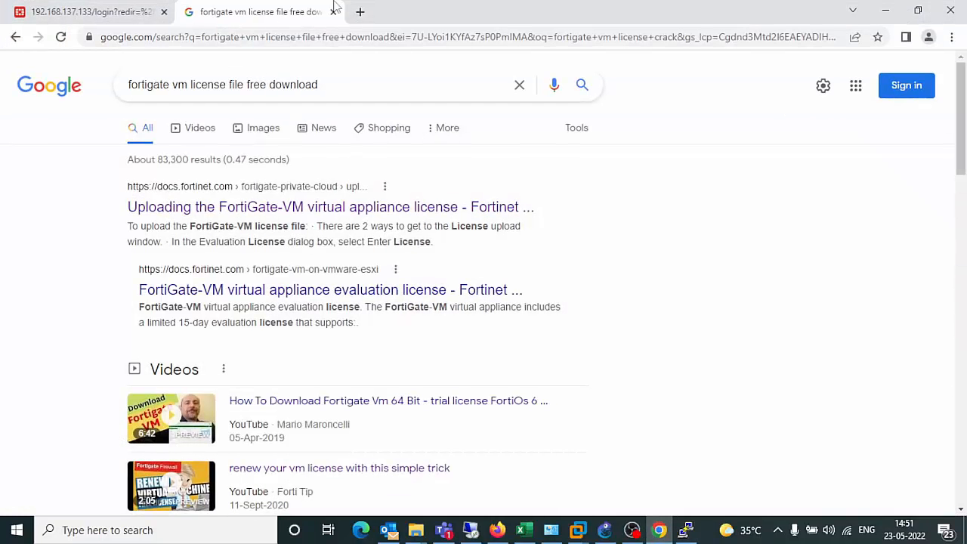
left_click(334, 11)
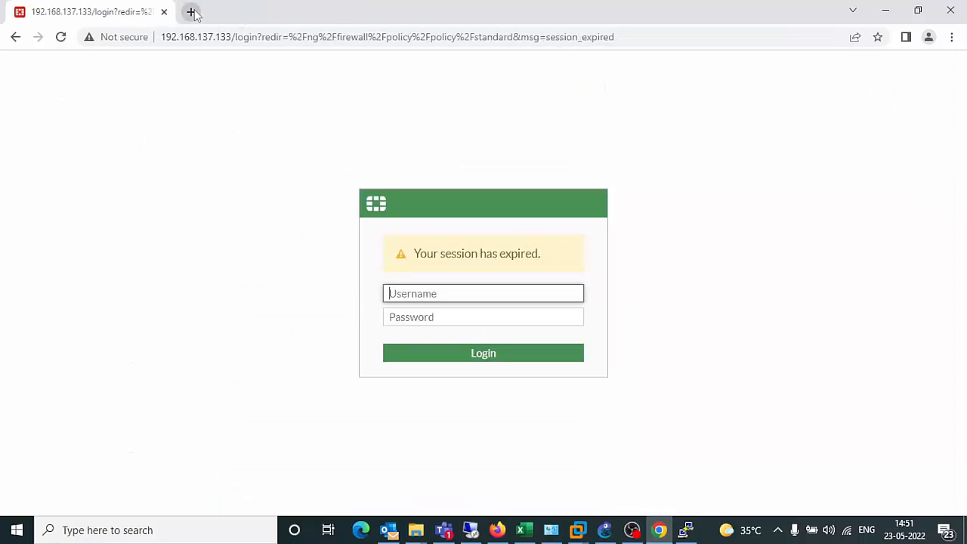
left_click(230, 38)
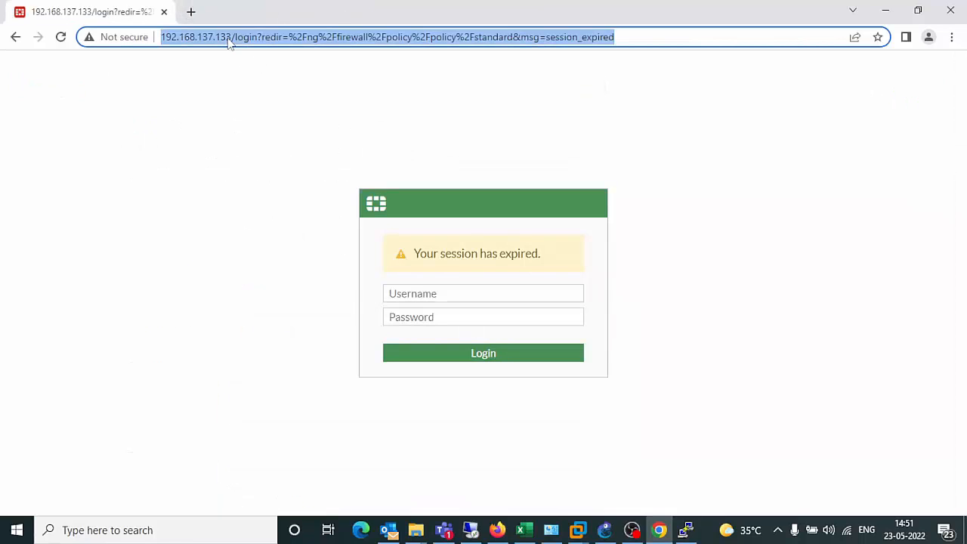
left_click(229, 38)
key("BackSpace")
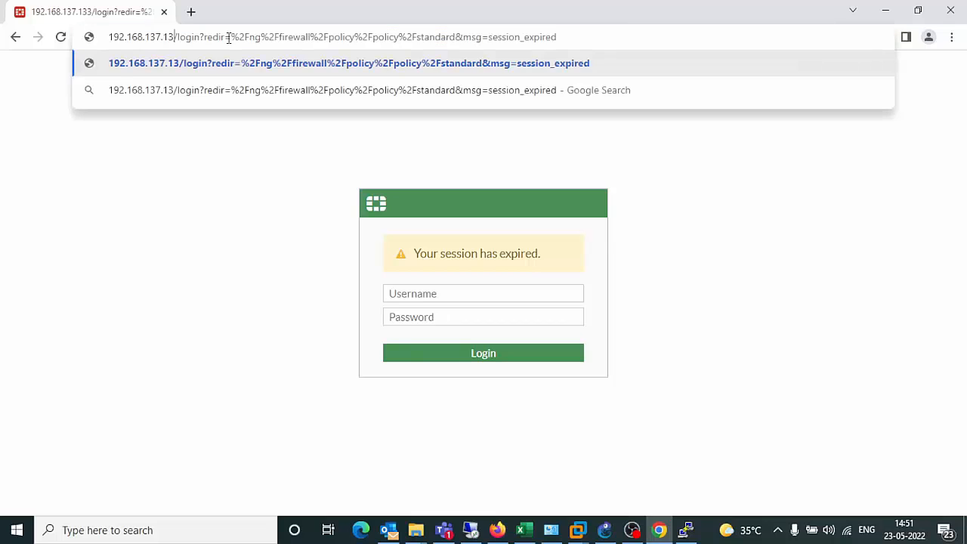
type("4")
key("Return")
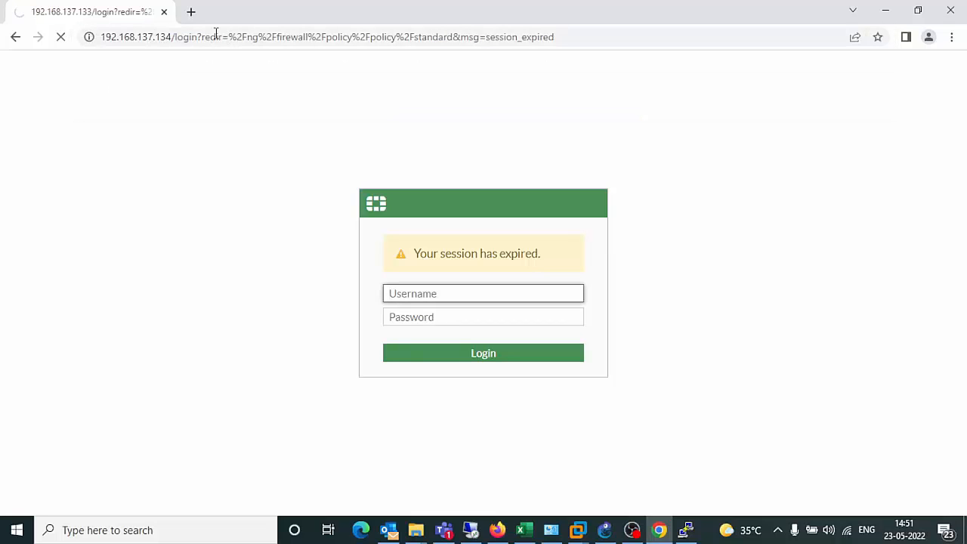
left_click_drag(173, 37, 662, 58)
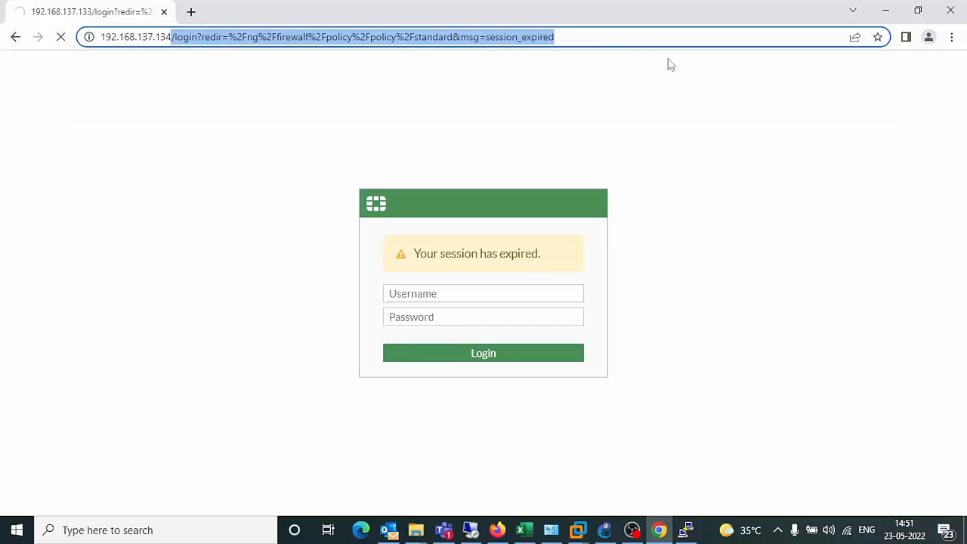
key("BackSpace")
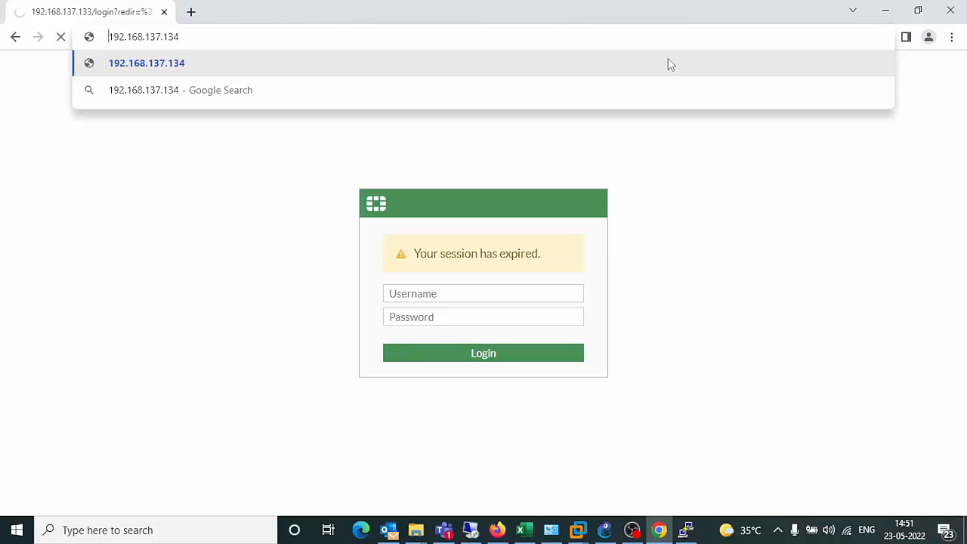
key("Home")
type("https:/")
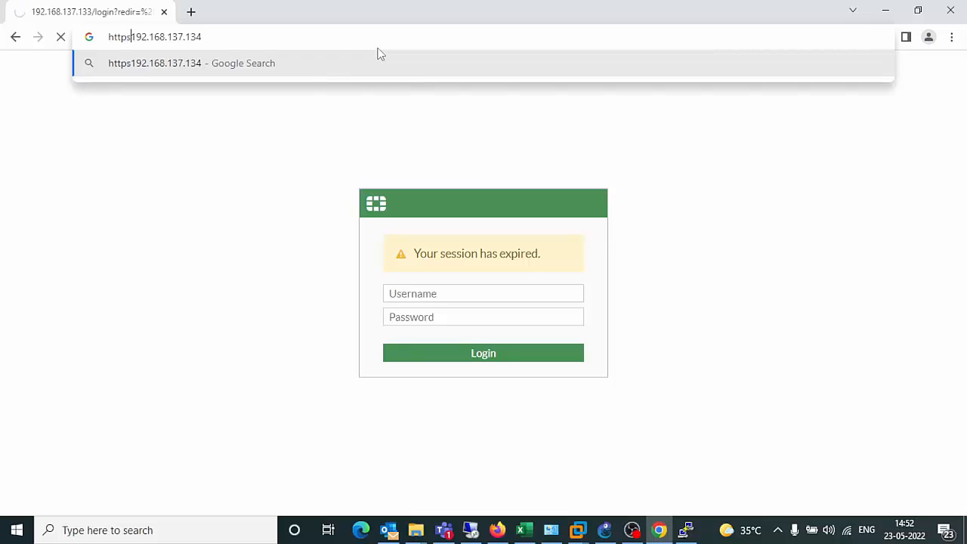
type("/")
key("Return")
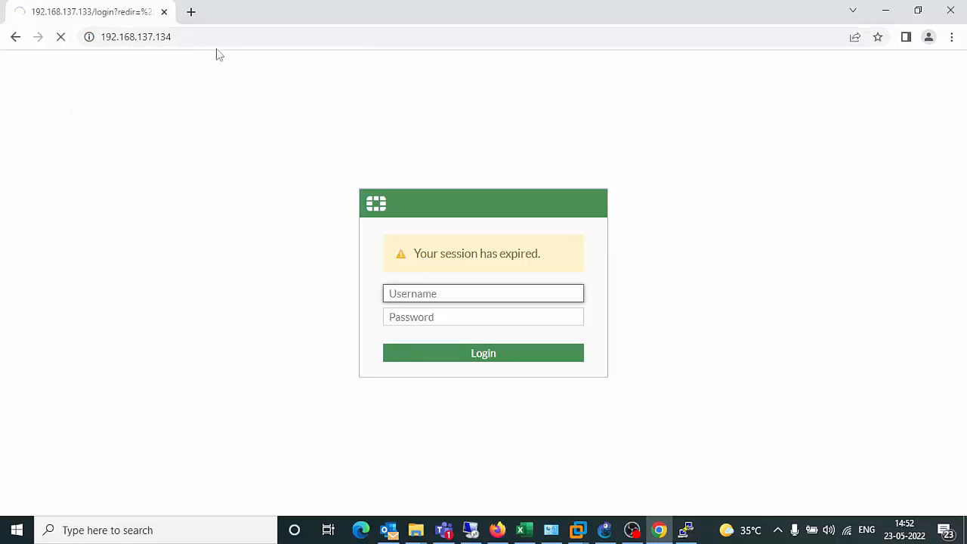
Check the refused page in the browser, then return to the PuTTY console.
left_click(881, 9)
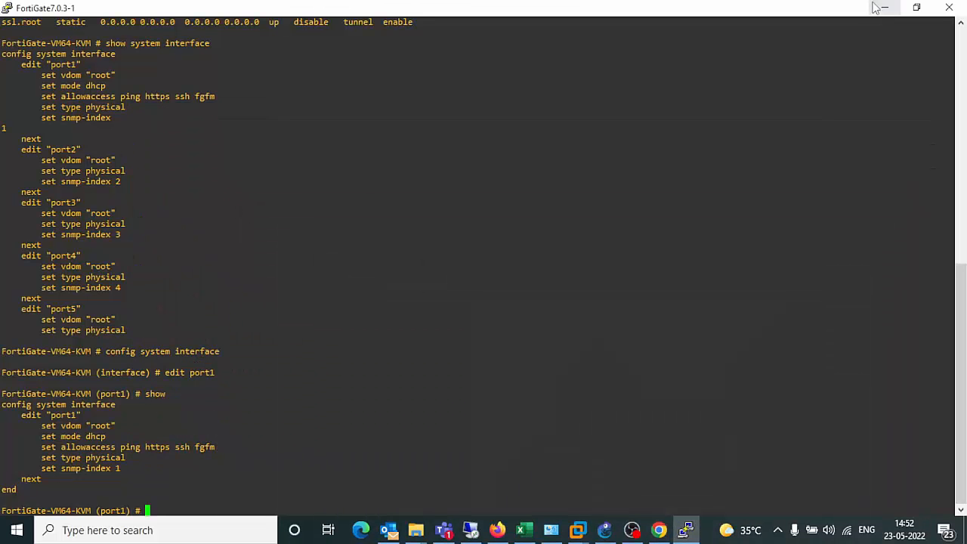
left_click(658, 530)
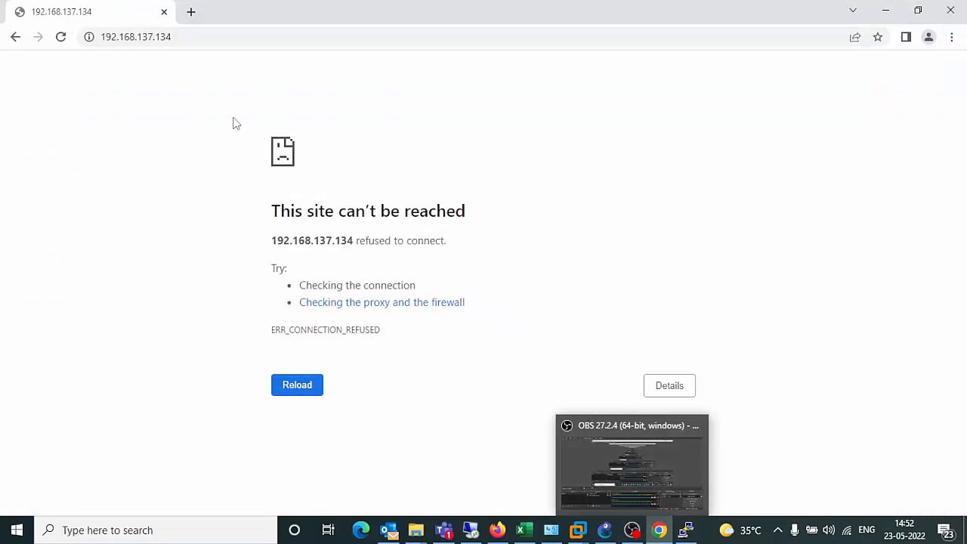
left_click(885, 9)
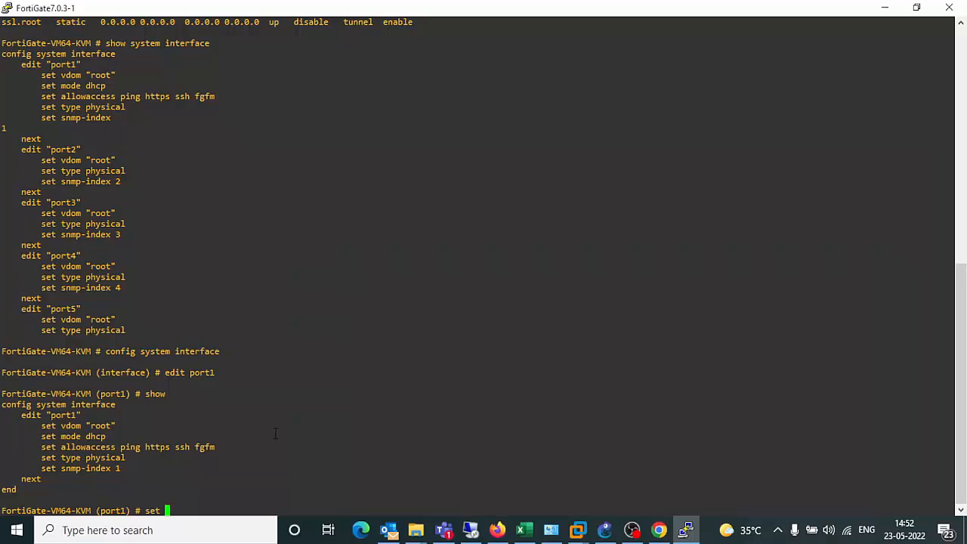
Set allowaccess http on port1 and commit it with 'end'.
type("set allowaccess http")
key("Return")
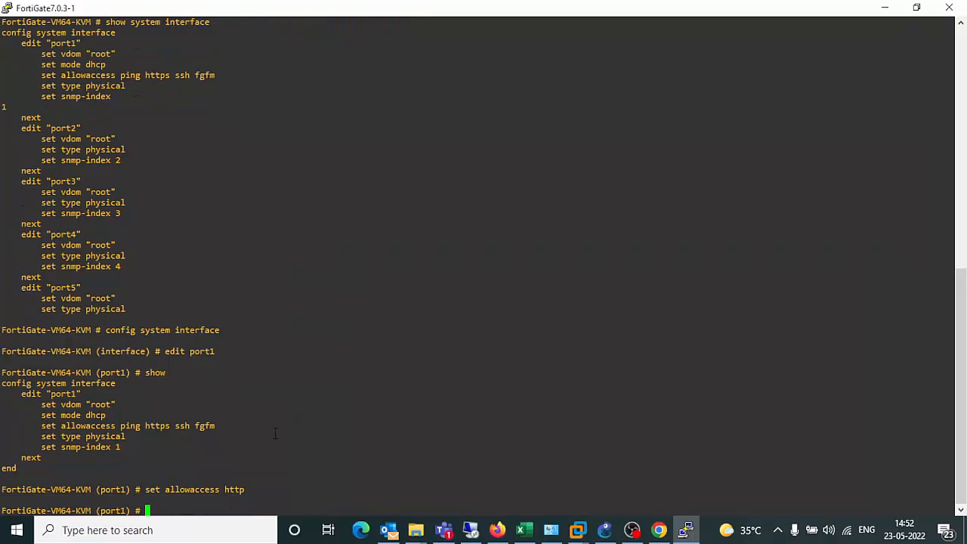
type("end")
key("Return")
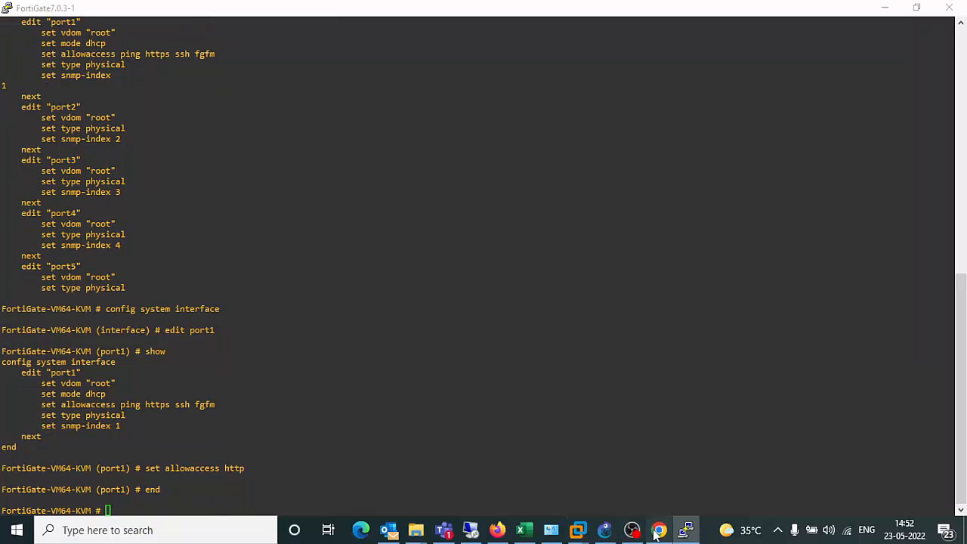
left_click(659, 530)
left_click(130, 38)
left_click(132, 38)
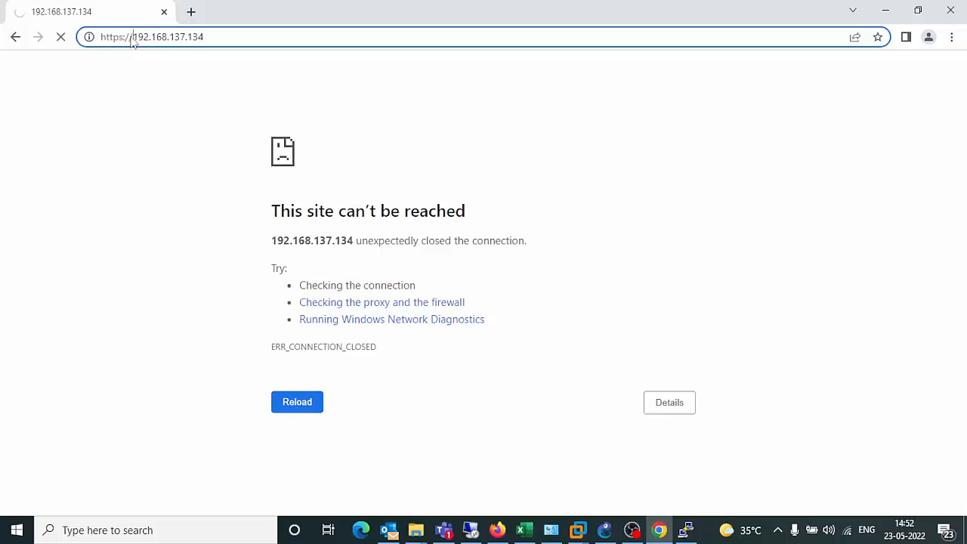
key("BackSpace")
key("Return")
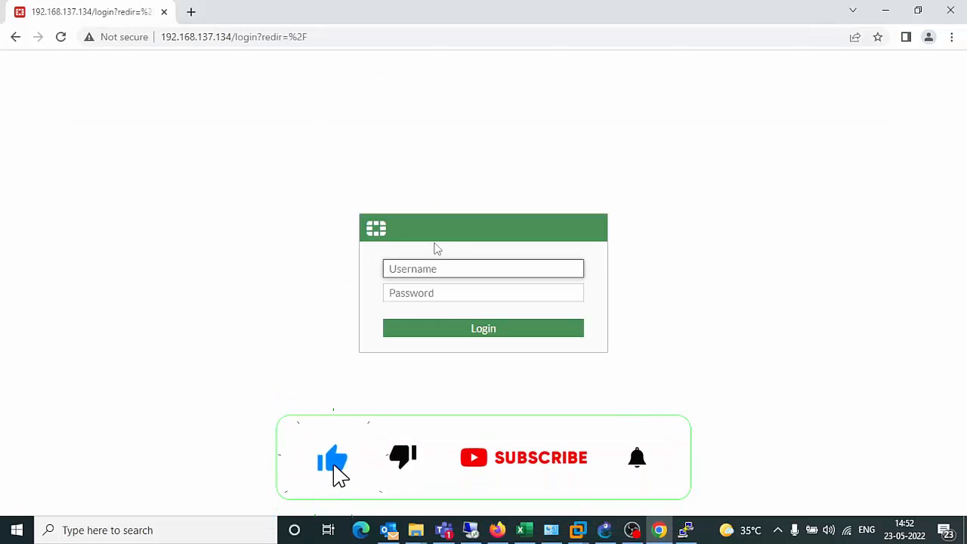
type("admin")
key("Tab")
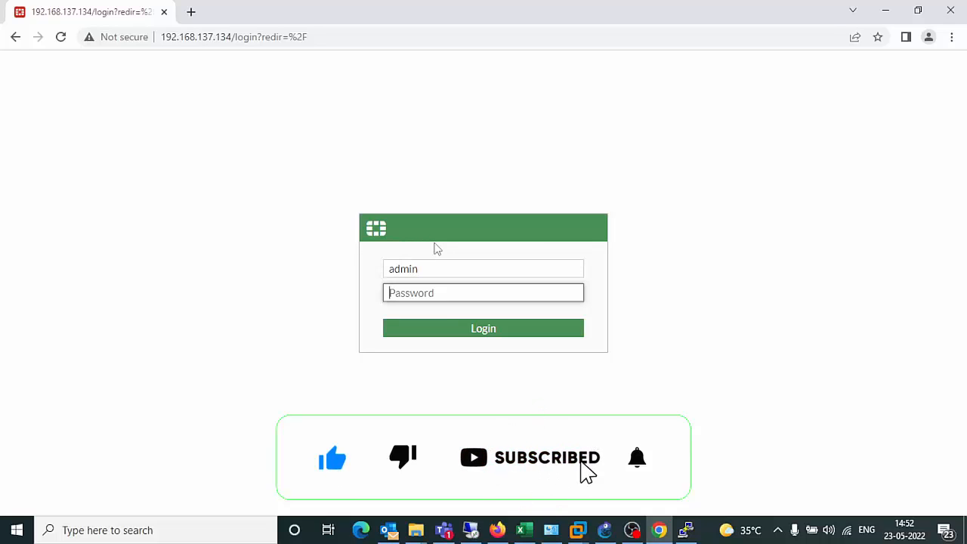
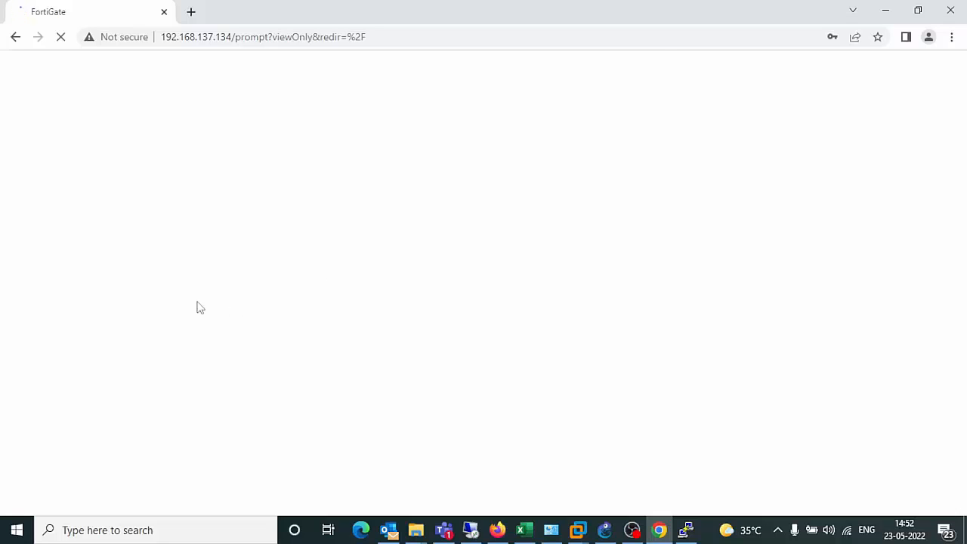
Decline saving the password, postpone FortiGate setup, and dismiss the FortiOS 7.0.0 overview.
left_click(863, 240)
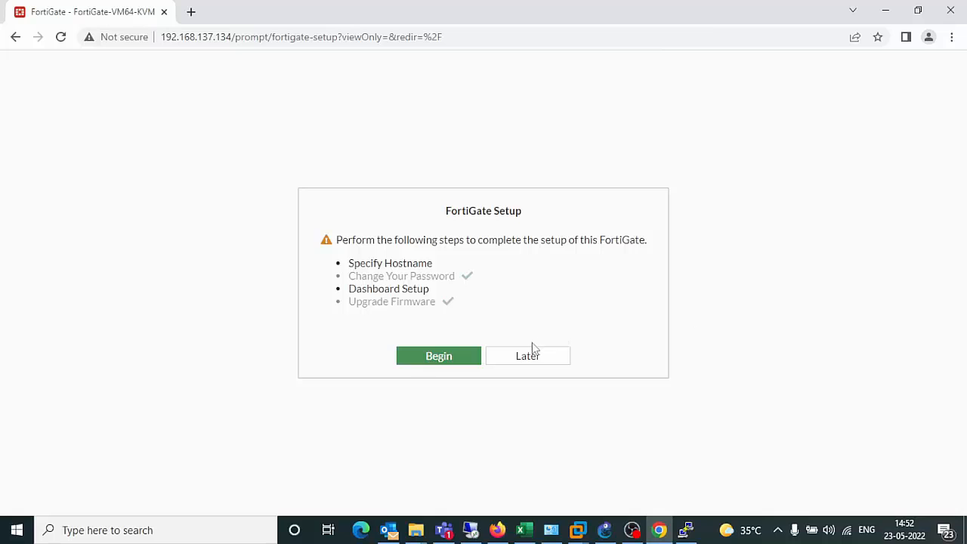
left_click(534, 362)
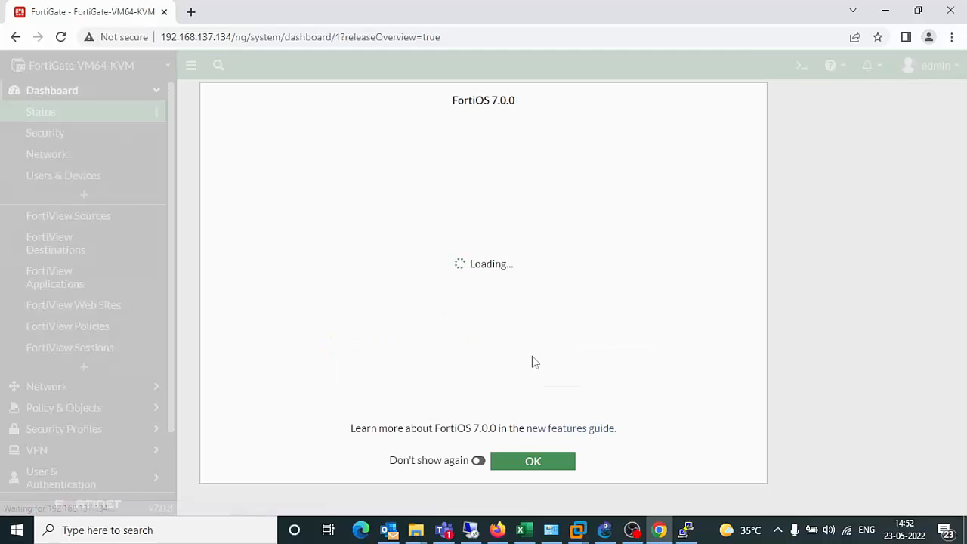
left_click(533, 461)
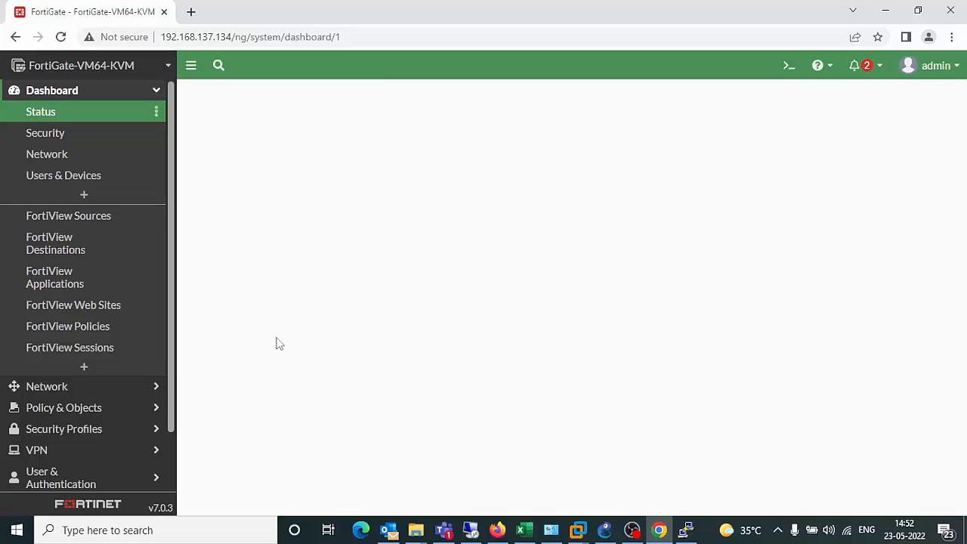
Open Network > Interfaces to see port1 at 192.168.137.134/255.255.255.0 and the unassigned ports.
left_click(65, 392)
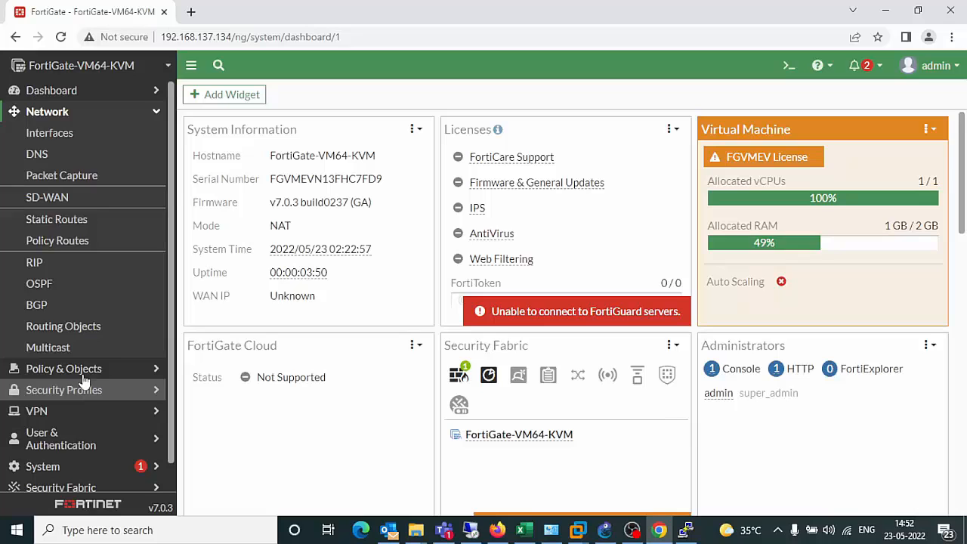
left_click(50, 138)
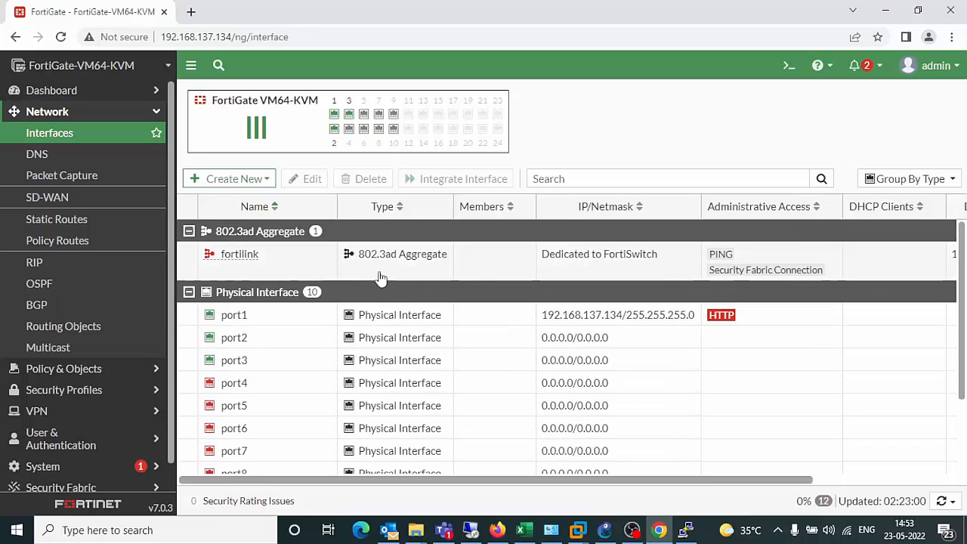
mouse_move(682, 537)
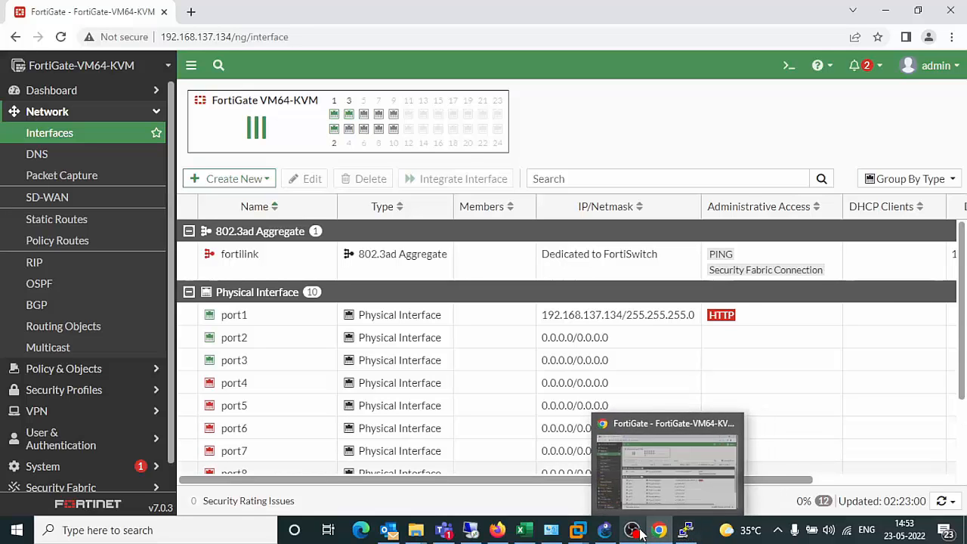
left_click(607, 537)
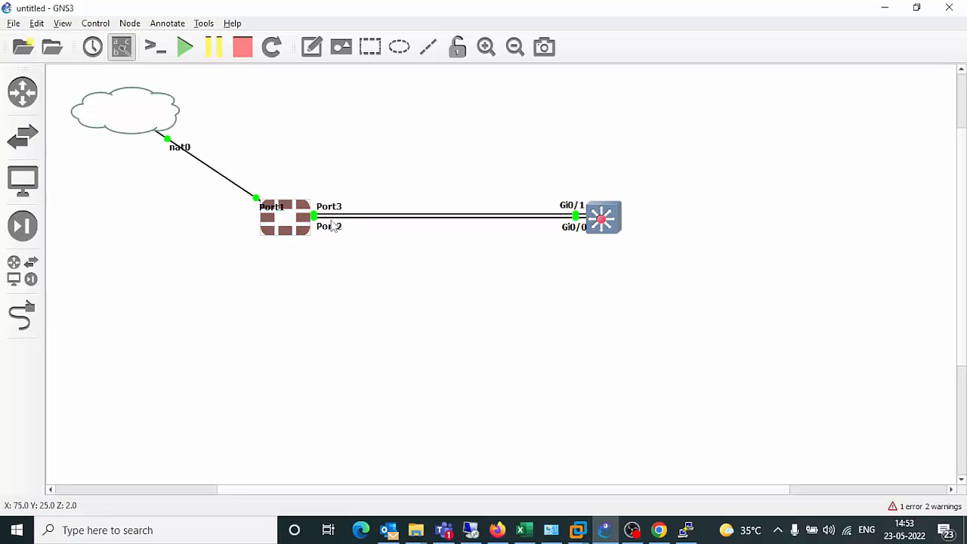
left_click(887, 9)
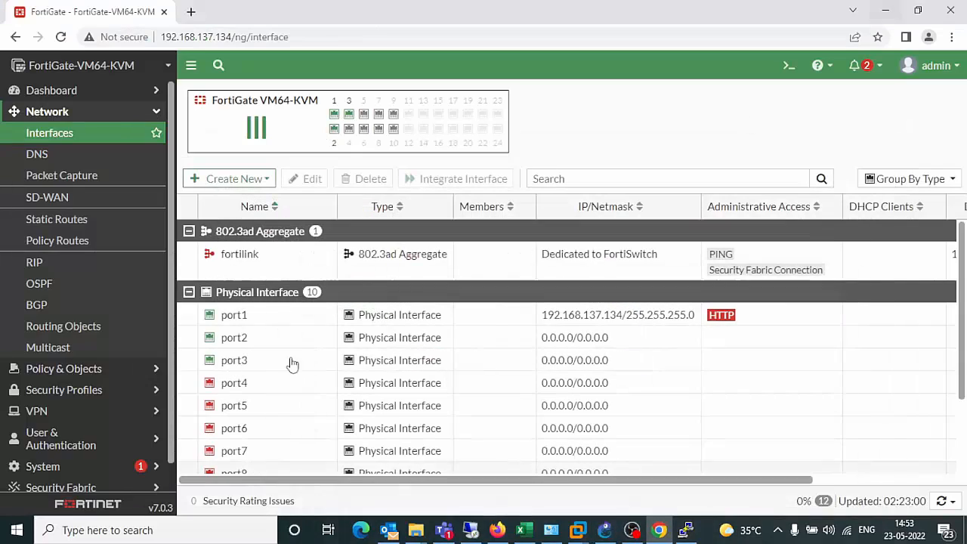
Create a new interface named 'Redudant' and bring up its Type choices.
left_click(238, 181)
left_click(238, 198)
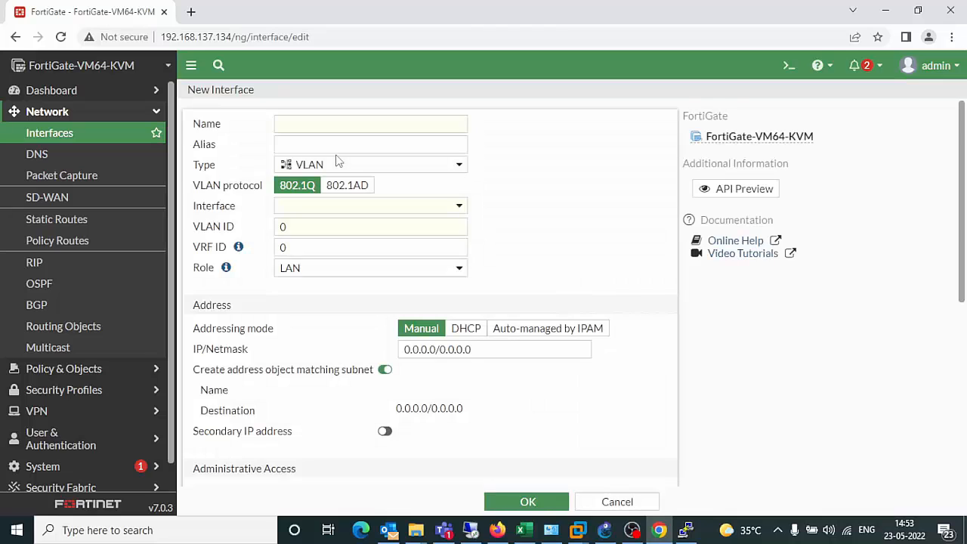
left_click(318, 125)
type("r")
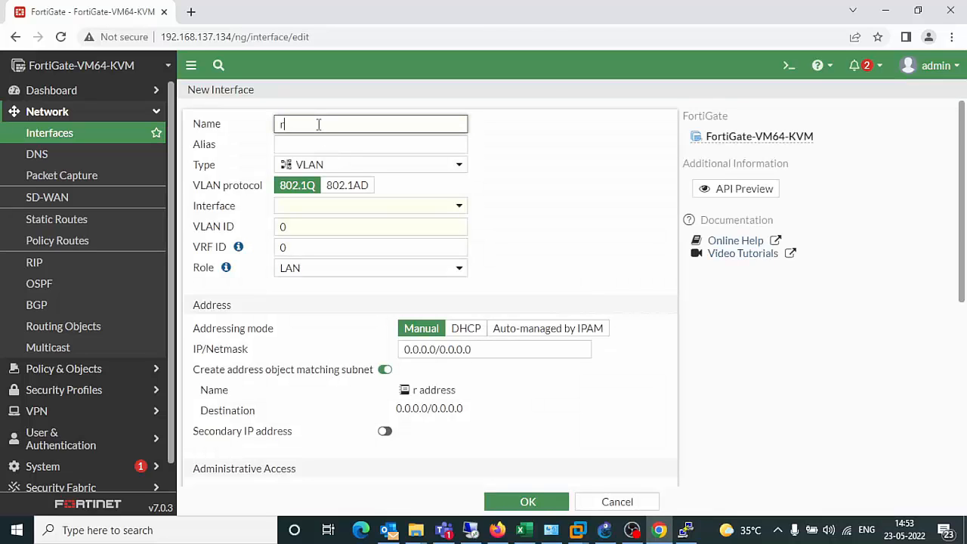
type("edudant")
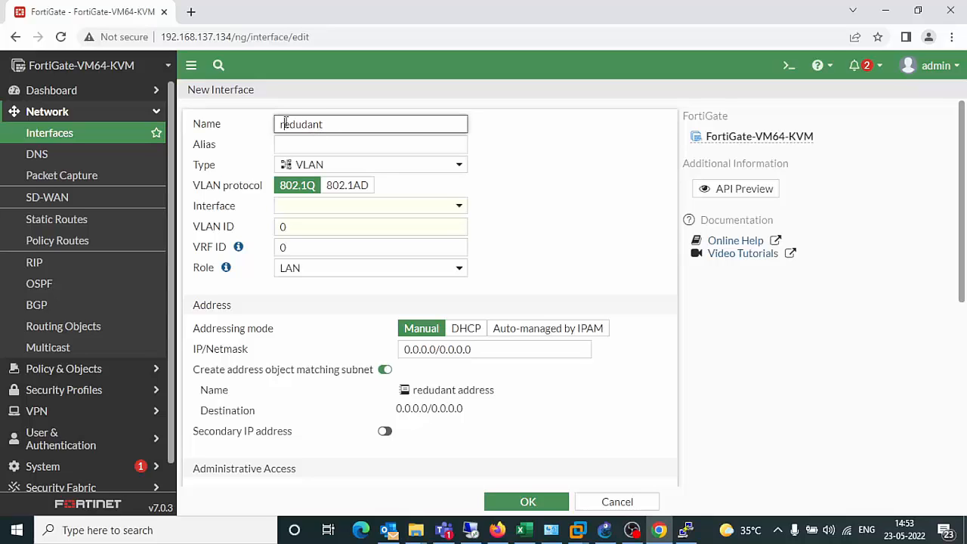
key("BackSpace")
type("R")
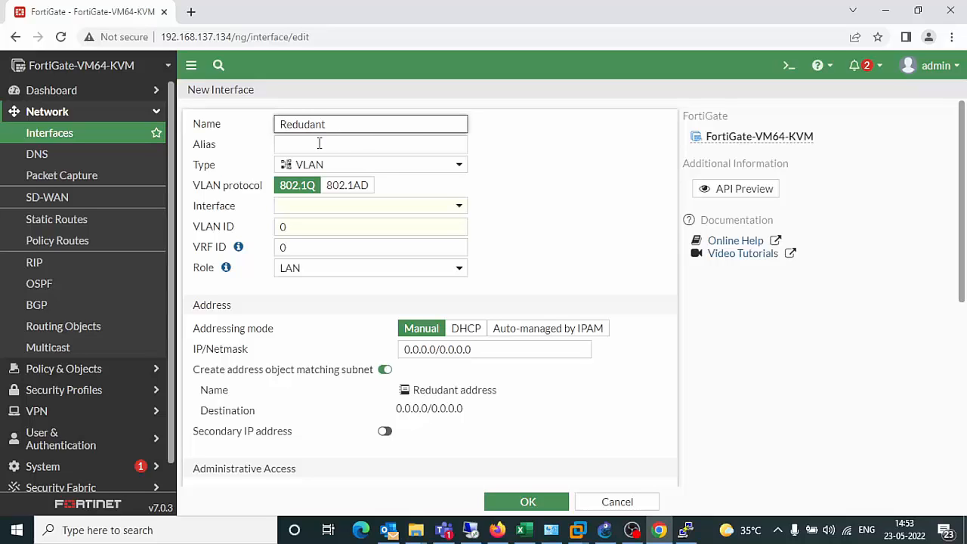
left_click(339, 167)
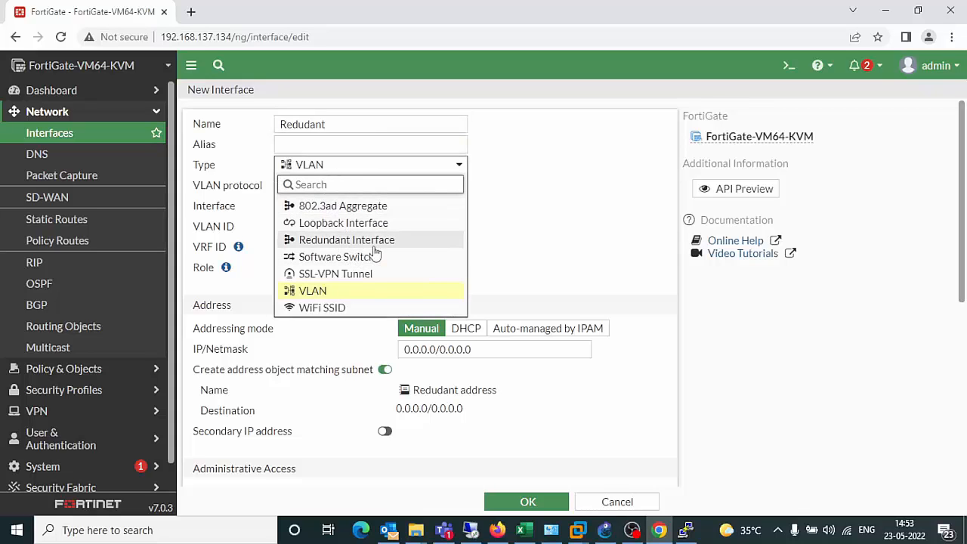
Set type to Redundant Interface, add members port2 and port3, and use DHCP addressing.
left_click(312, 242)
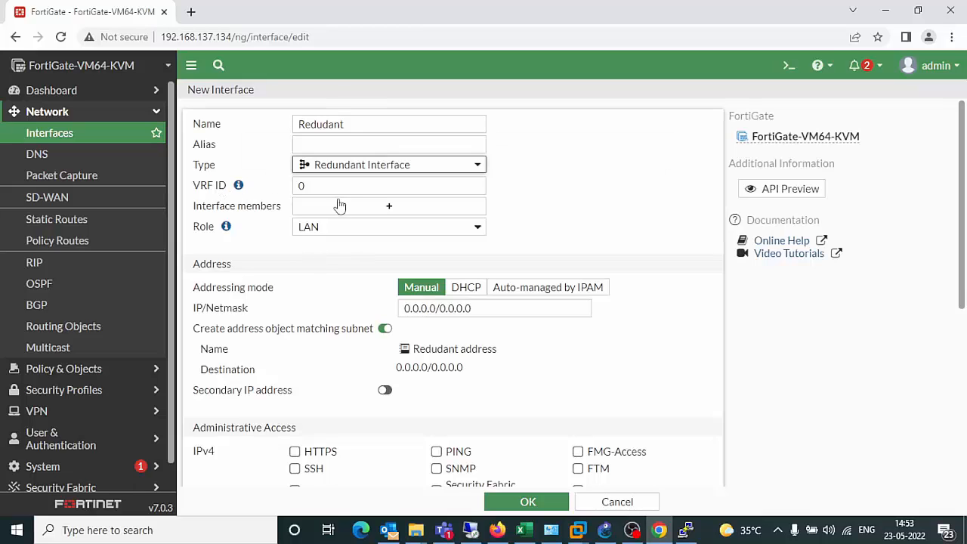
left_click(383, 209)
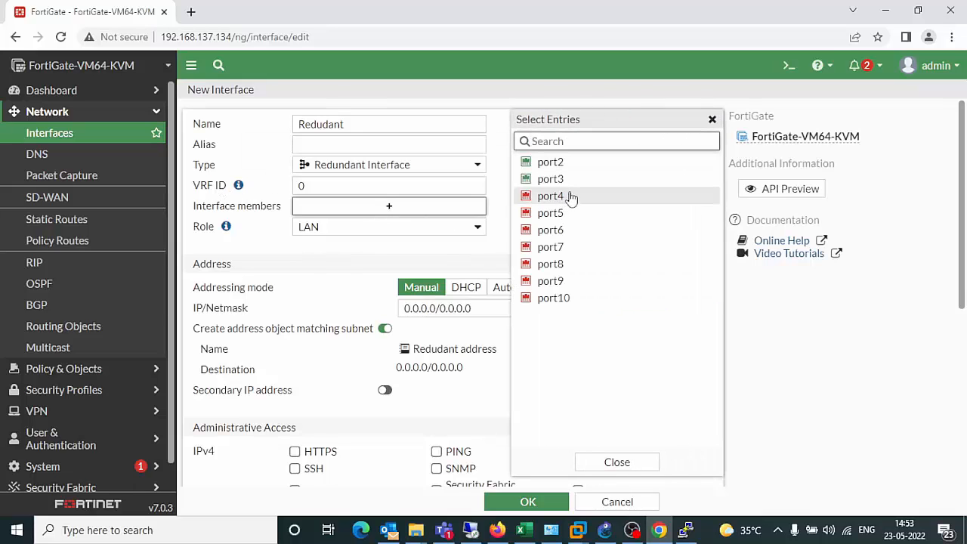
left_click(559, 163)
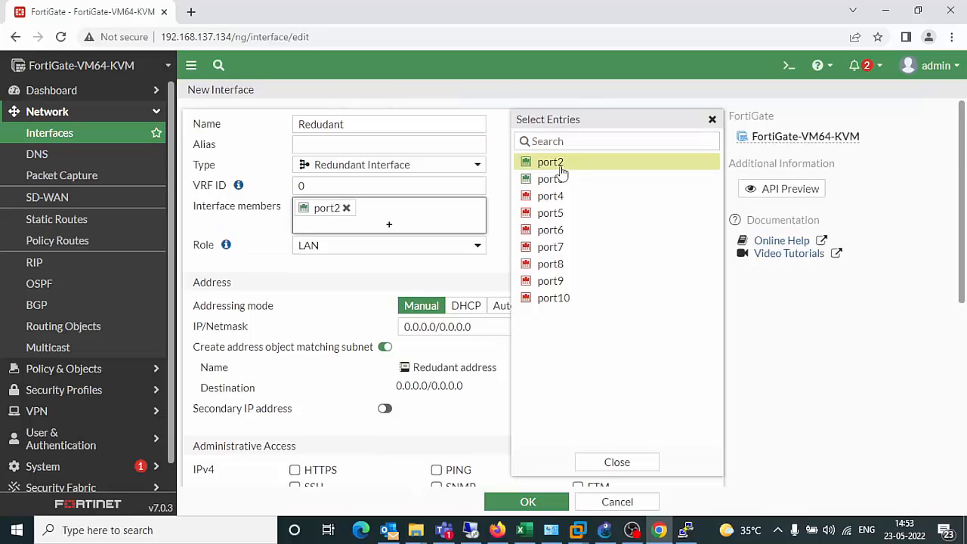
left_click(565, 180)
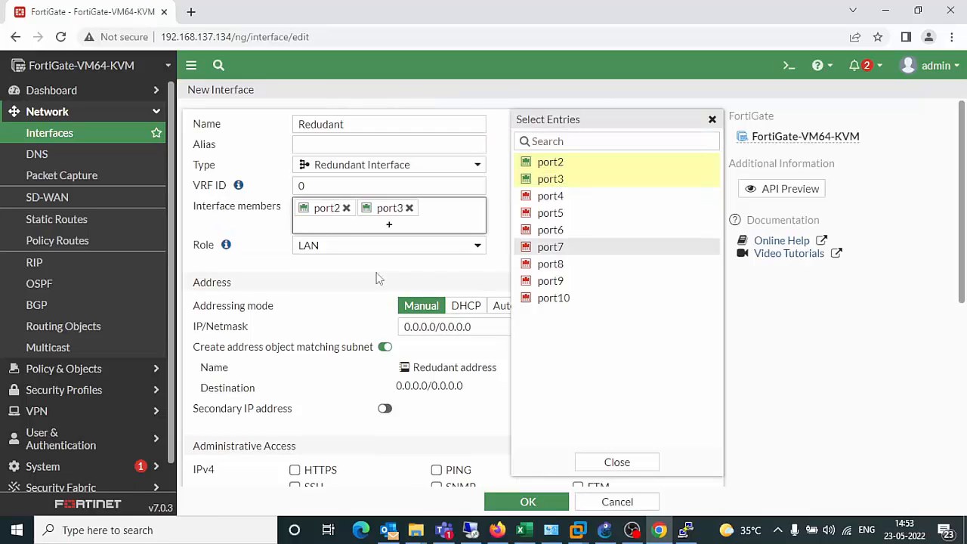
left_click(341, 266)
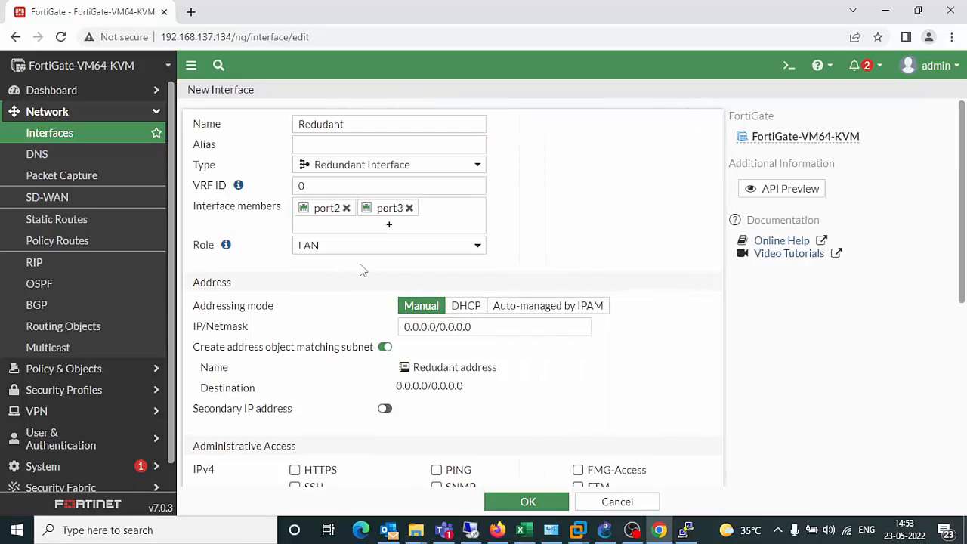
left_click(466, 306)
scroll(339, 298, "down", 2)
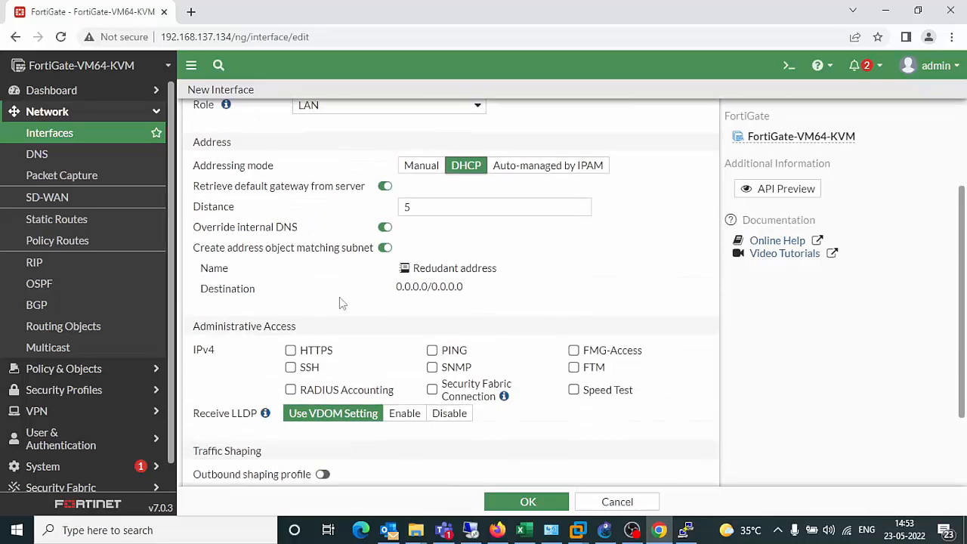
scroll(339, 302, "down", 2)
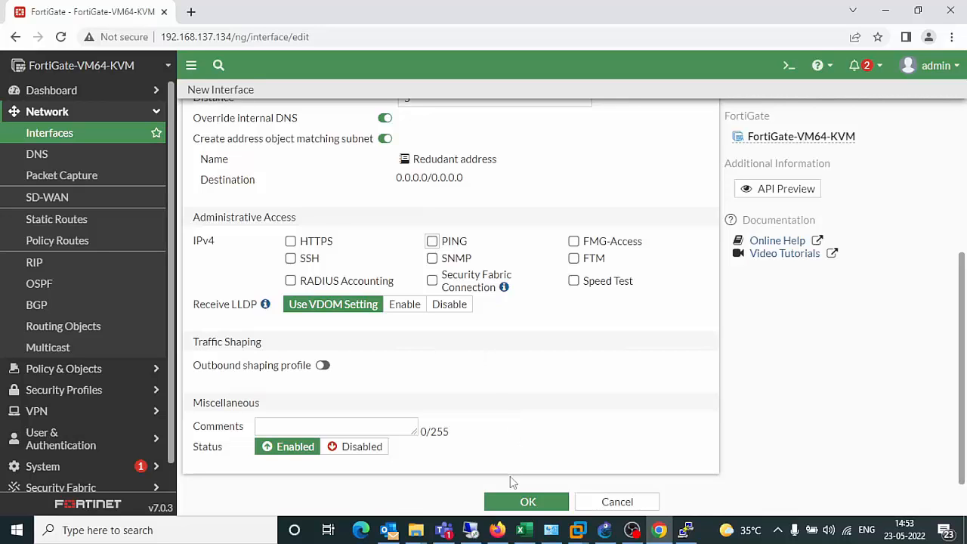
Save the Redudant interface, select it in the list, and refresh the interface list now.
left_click(520, 499)
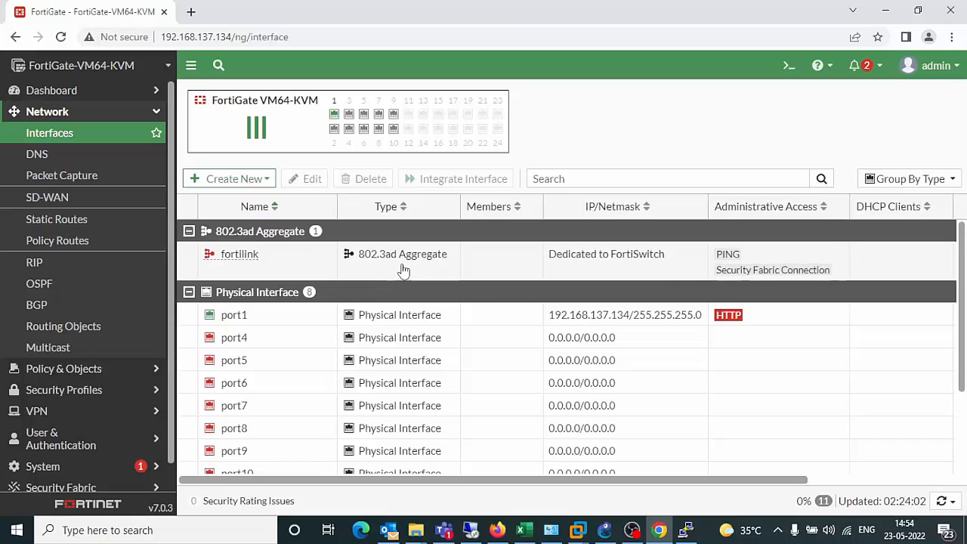
scroll(402, 271, "down", 2)
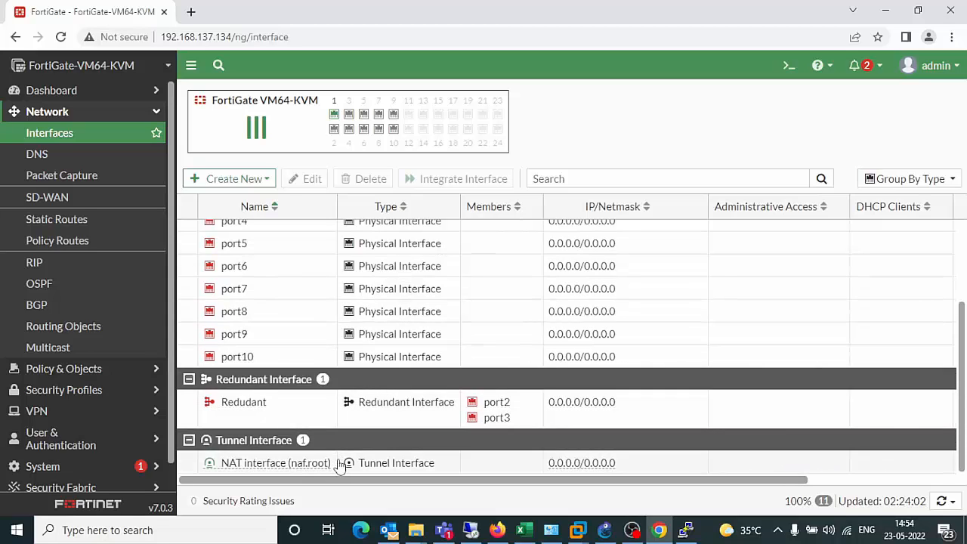
left_click(320, 399)
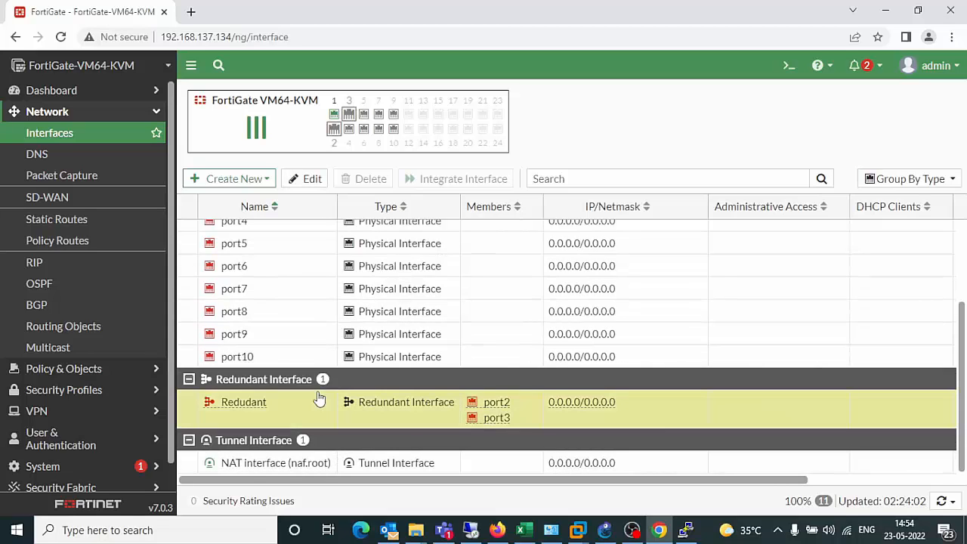
left_click(947, 501)
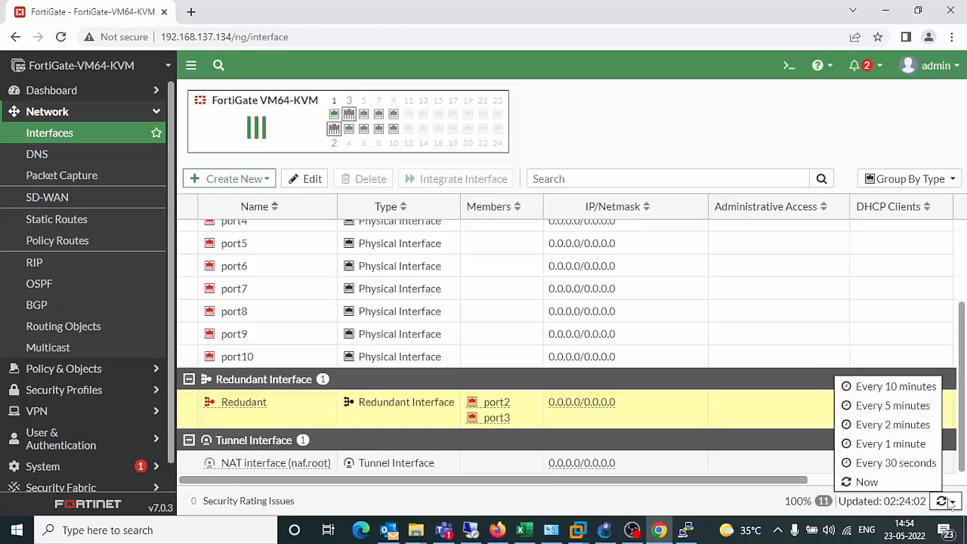
left_click(868, 482)
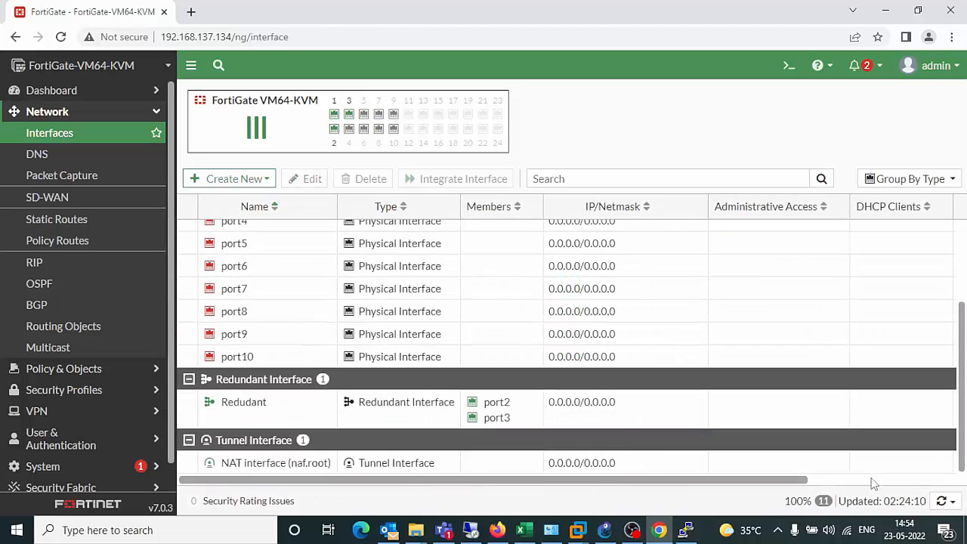